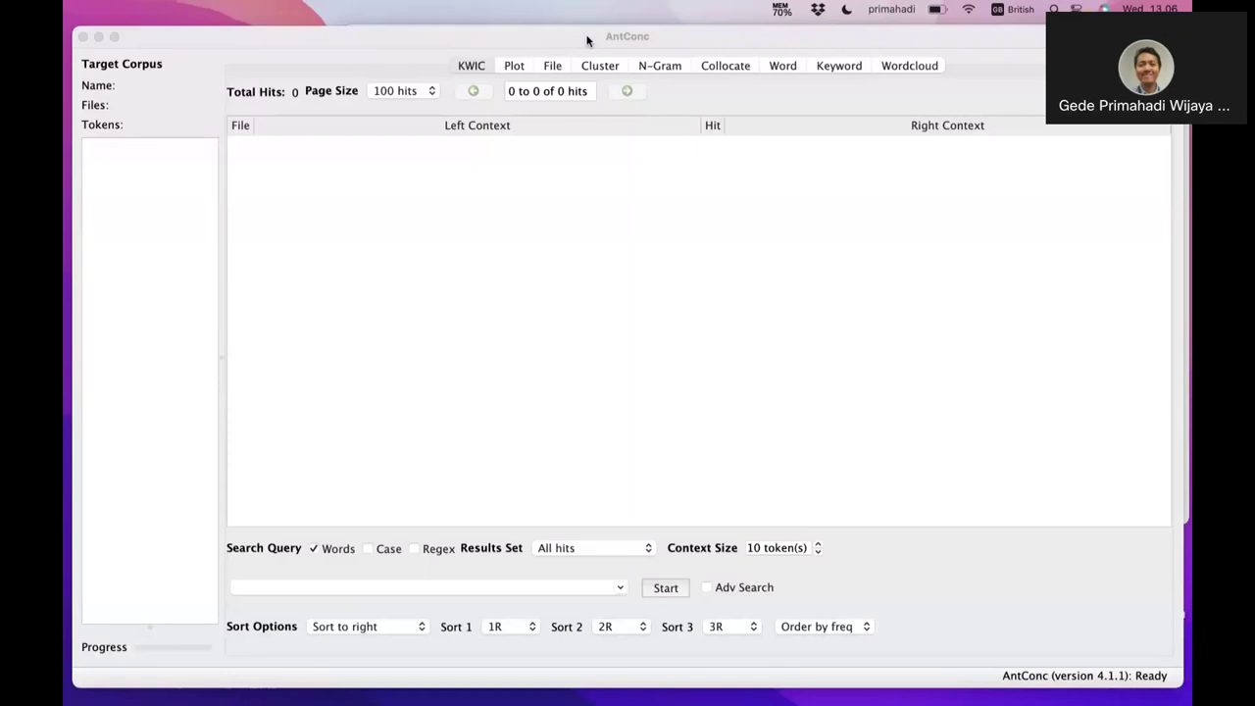
- Open the Corpus Manager and set up a target corpus from raw files, named korpus-target
click(156, 37)
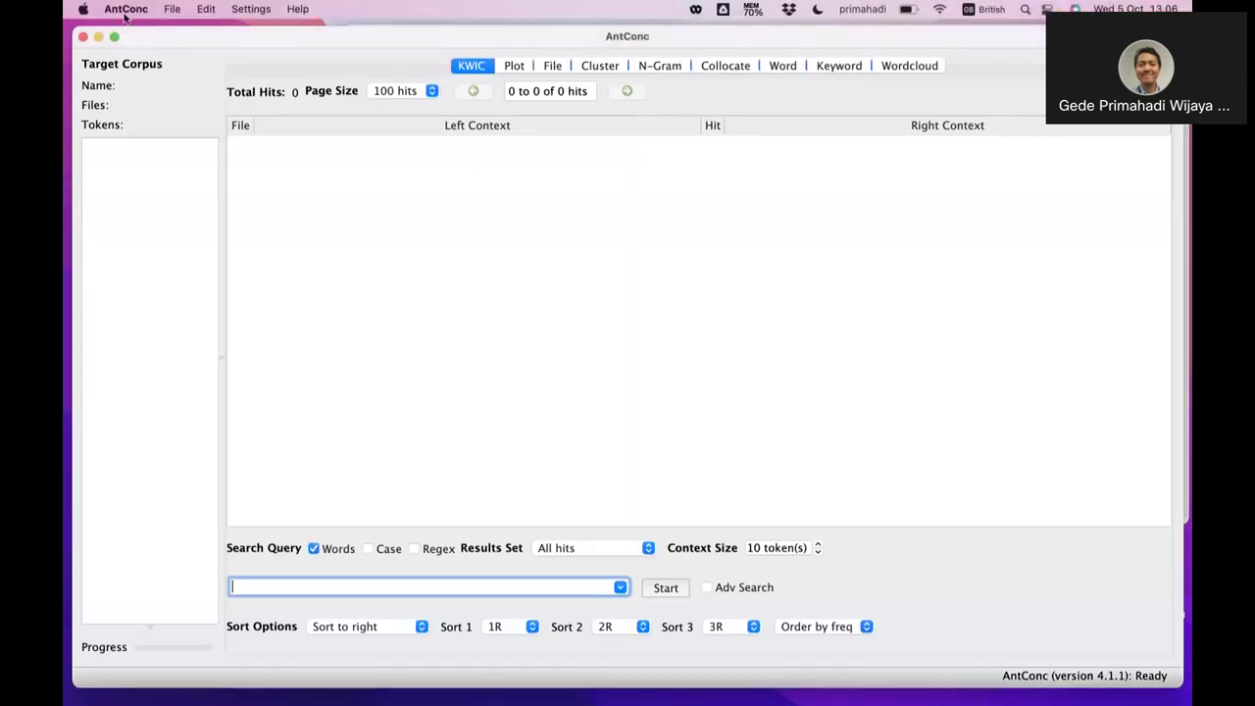
click(170, 10)
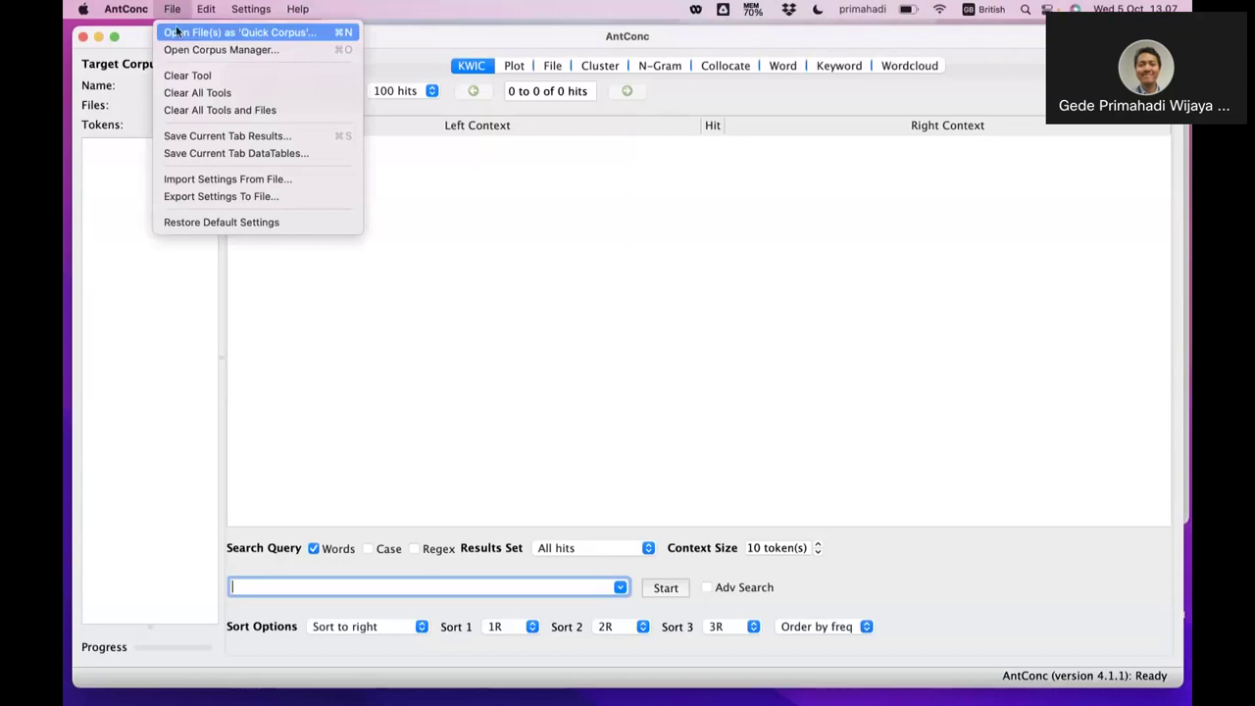
click(181, 51)
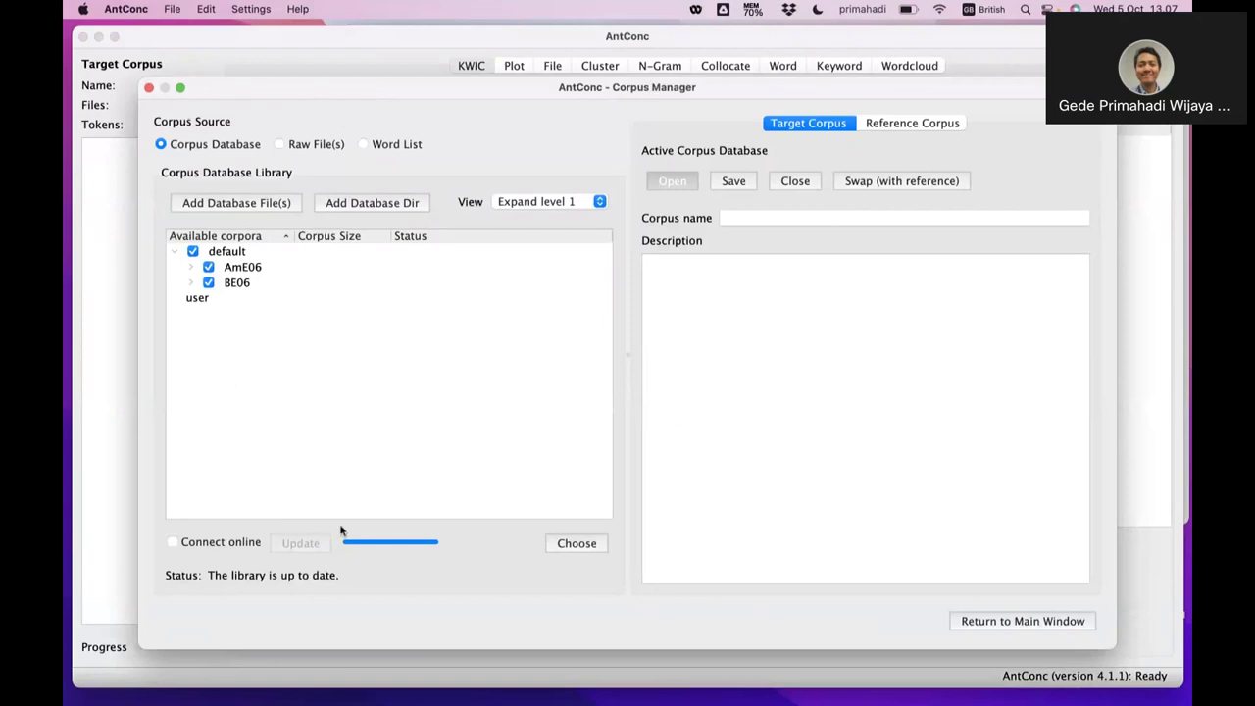
click(281, 144)
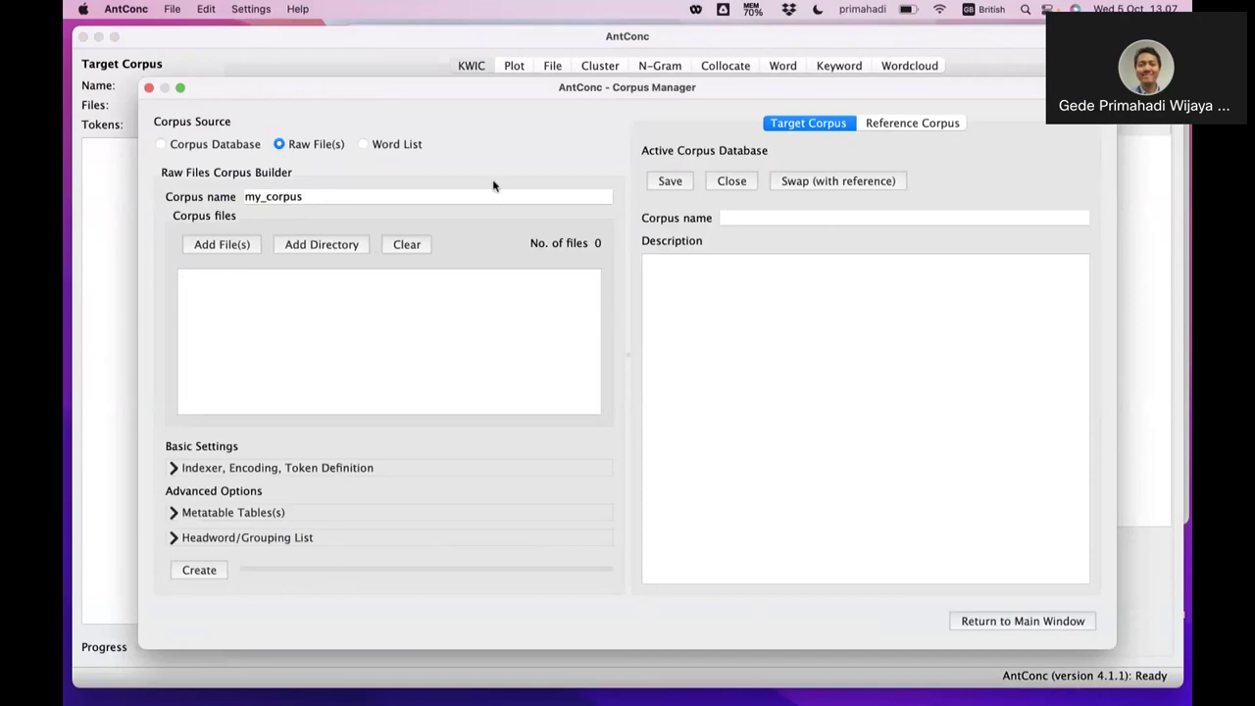
click(789, 119)
drag(333, 196, 190, 201)
text(korp)
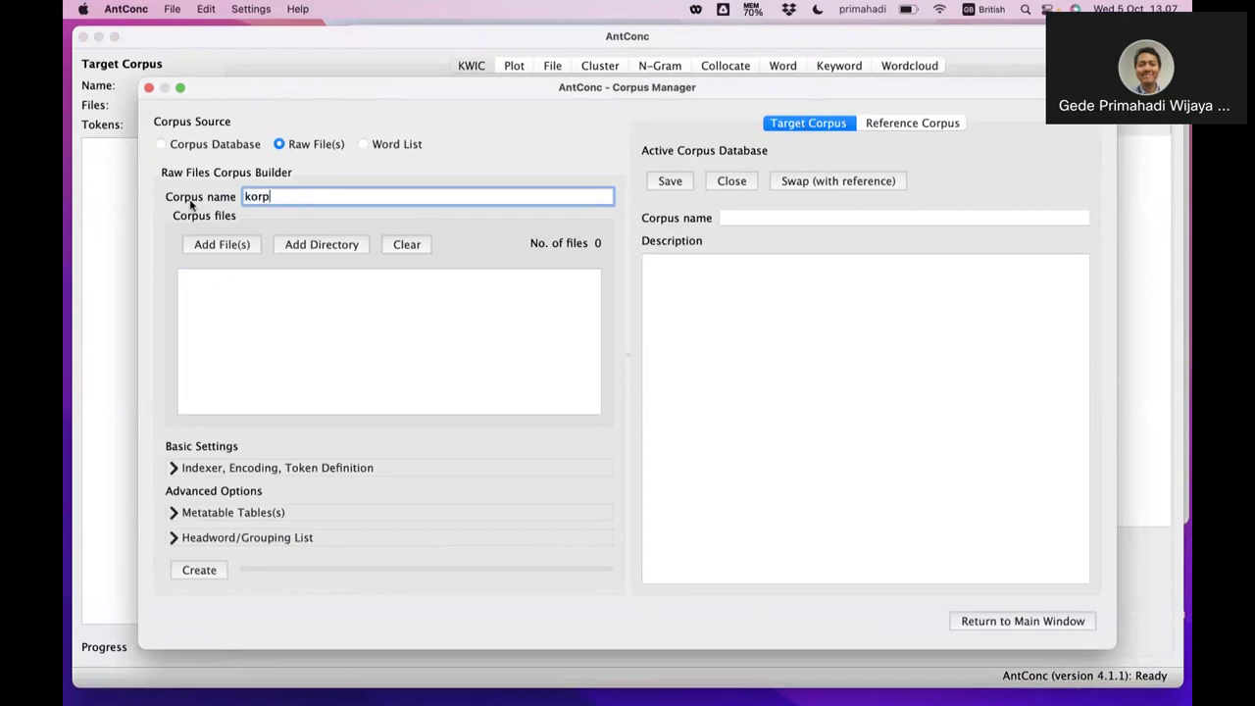
text(us-target)
- Add all text files of the tempo directory to korpus-target and create the target corpus
click(324, 250)
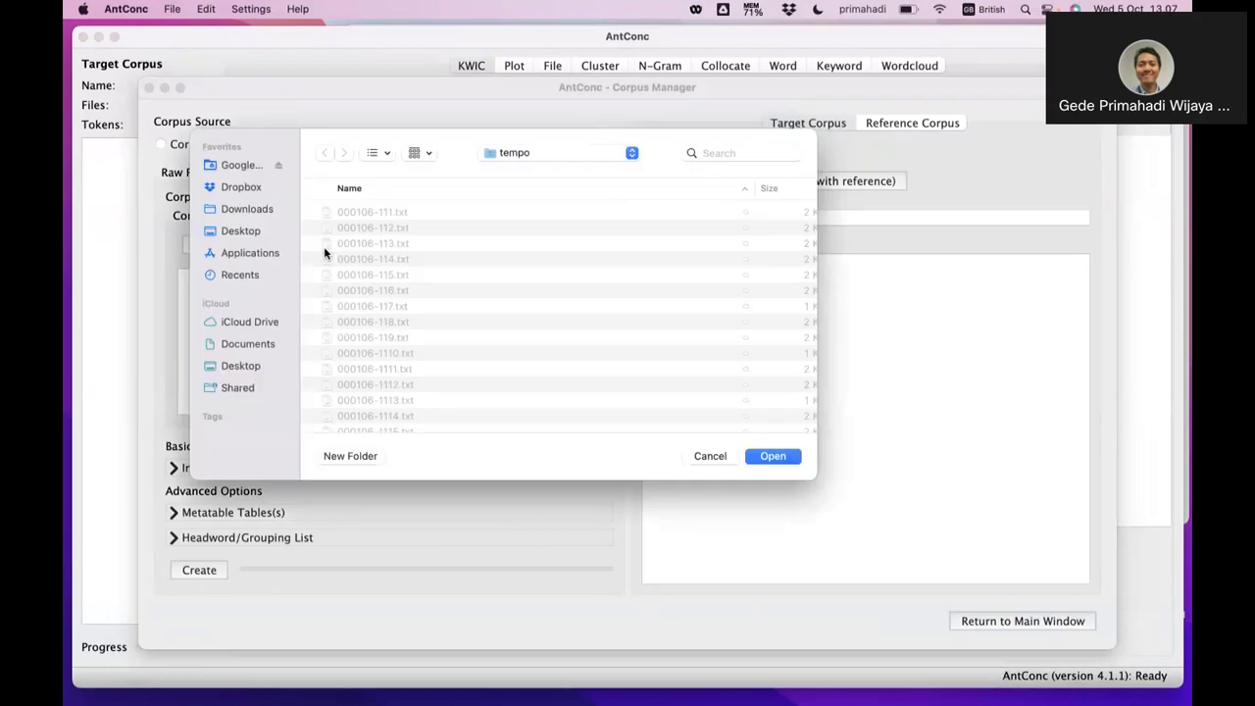
click(507, 158)
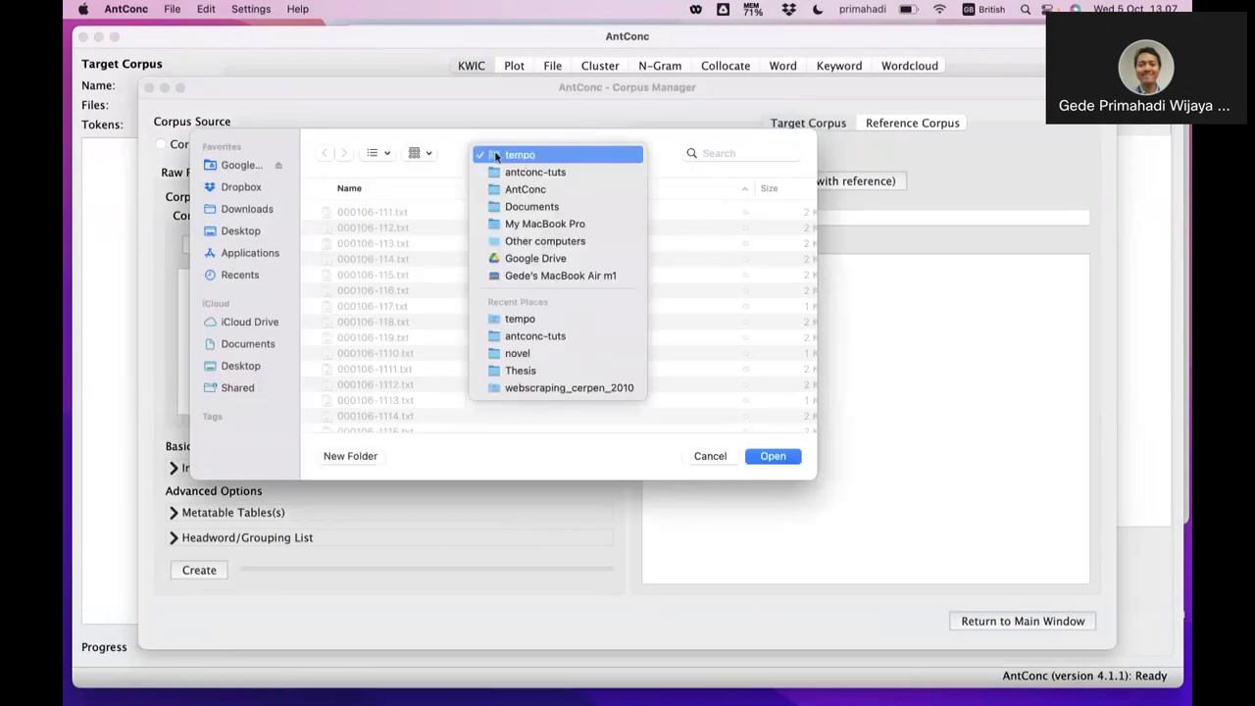
click(510, 155)
click(772, 456)
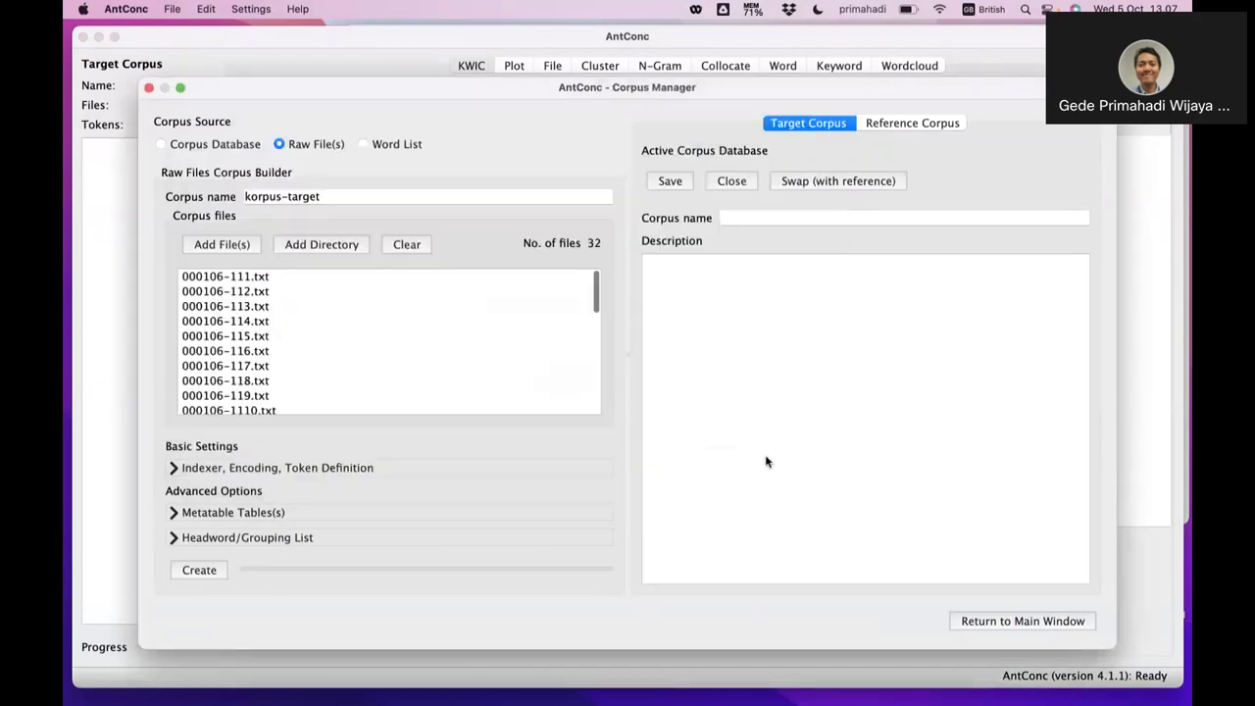
scroll(473, 364, down, 10)
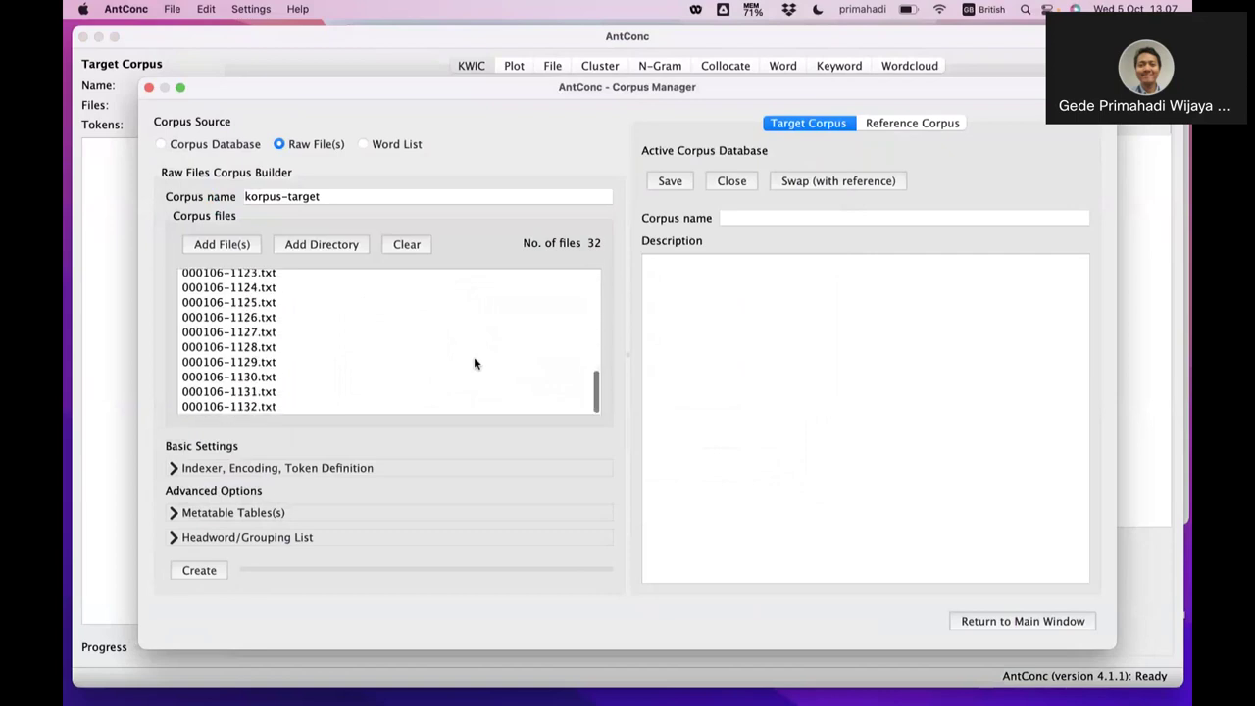
scroll(475, 353, up, 10)
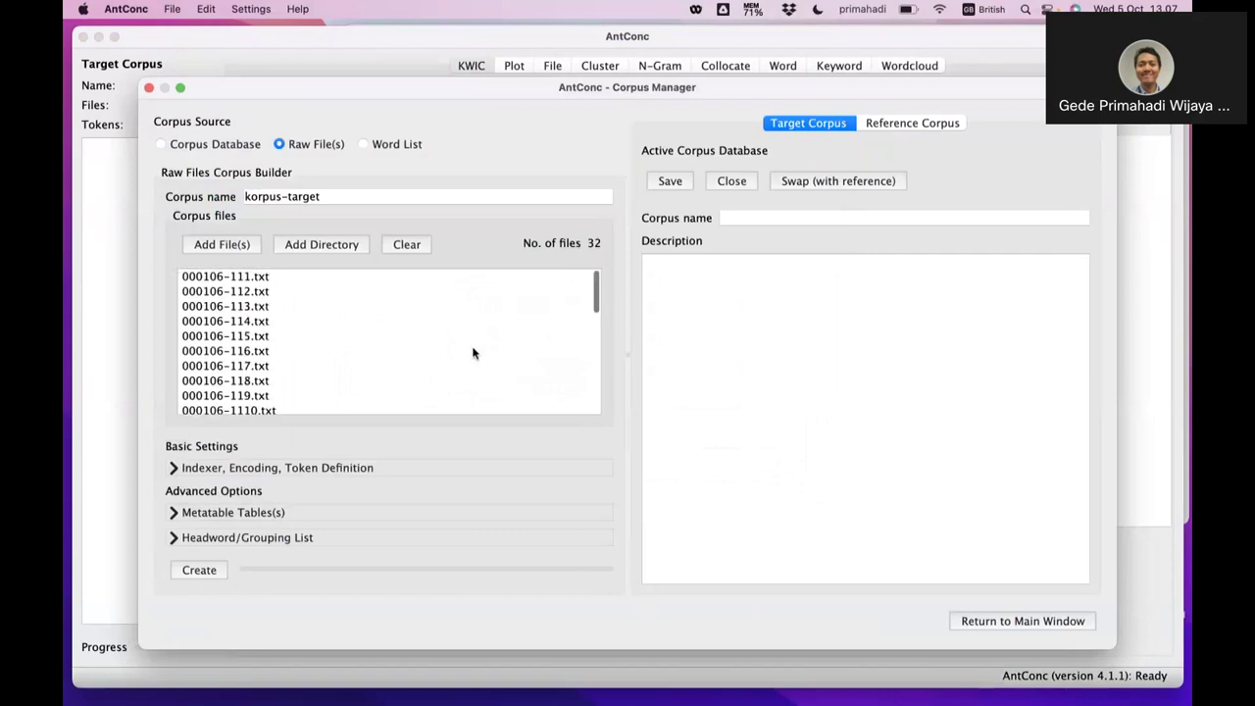
click(200, 572)
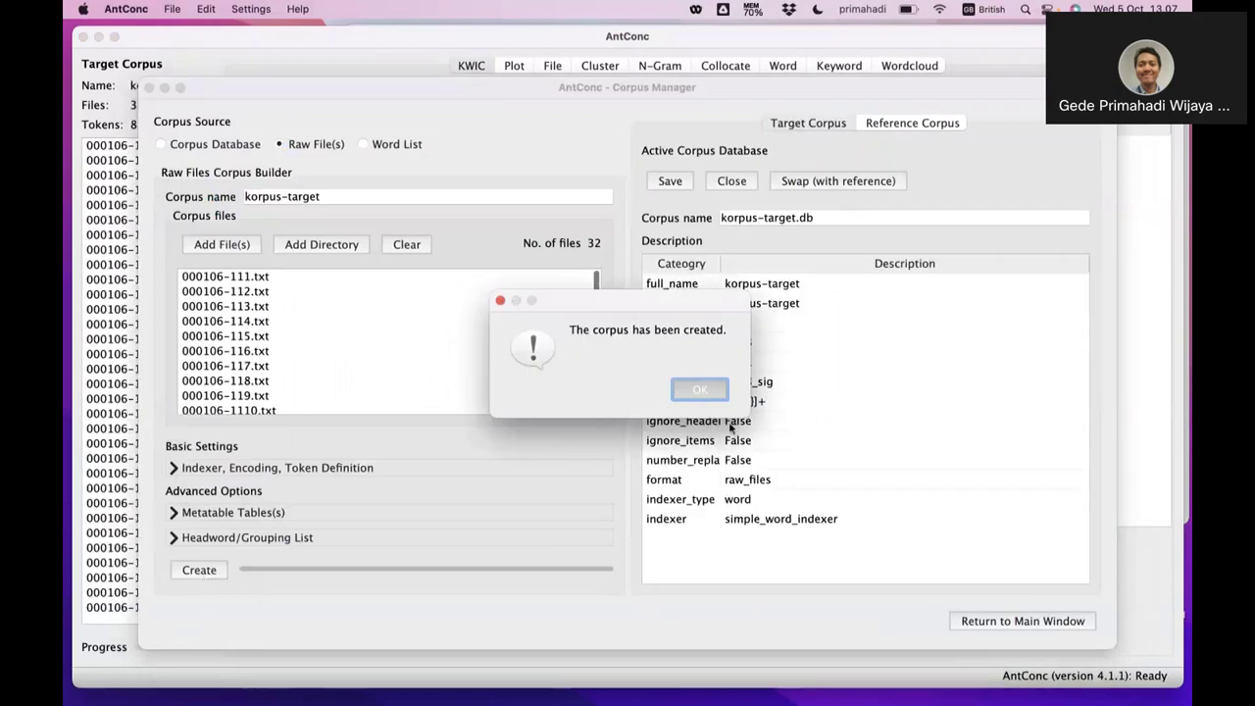
click(698, 391)
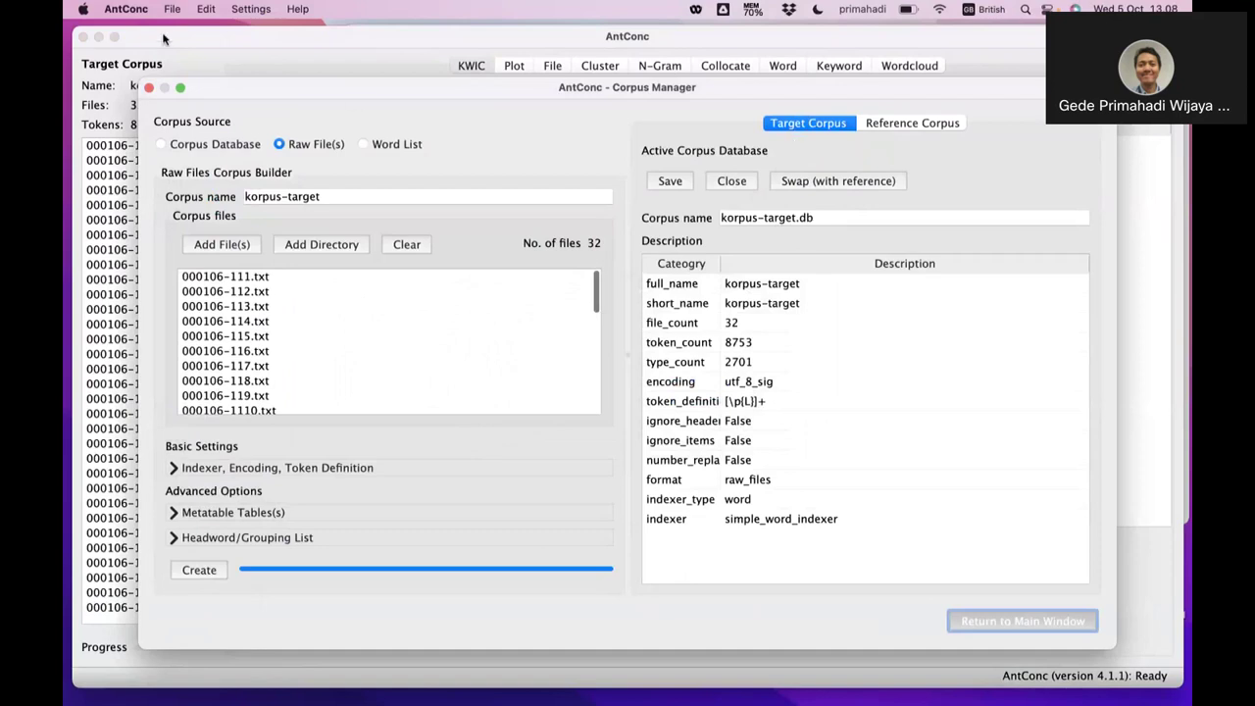
click(183, 87)
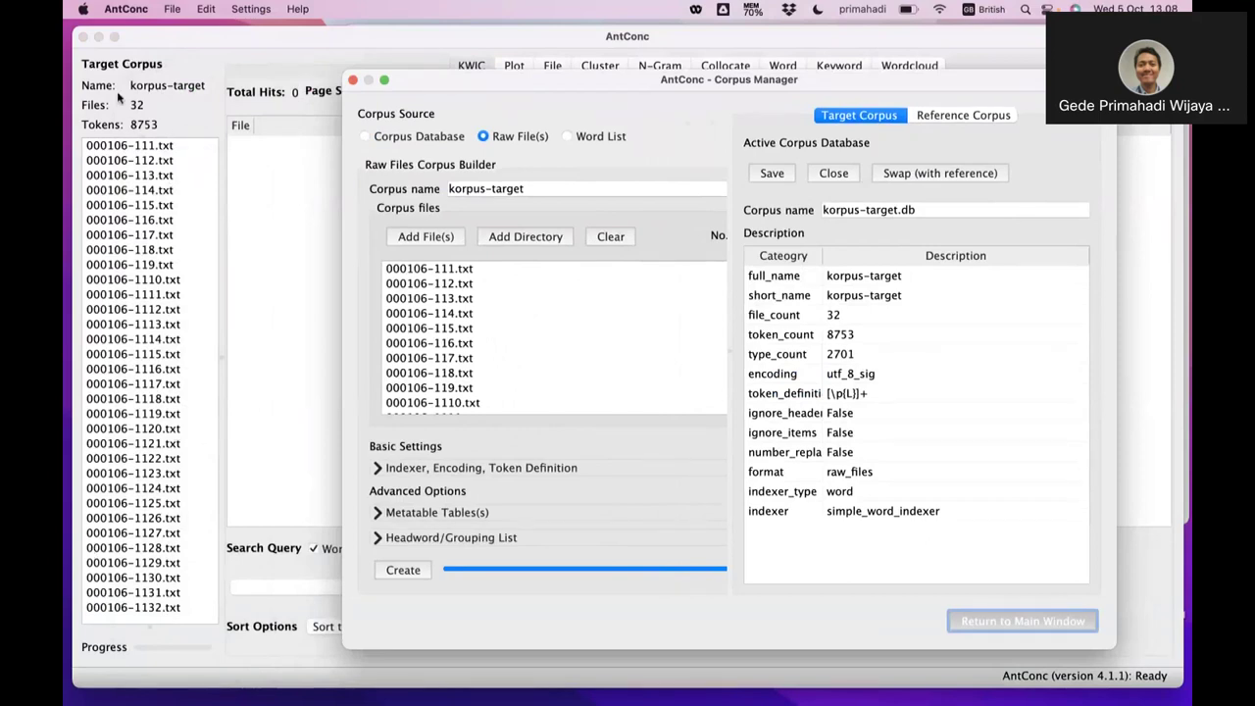
drag(342, 72, 104, 61)
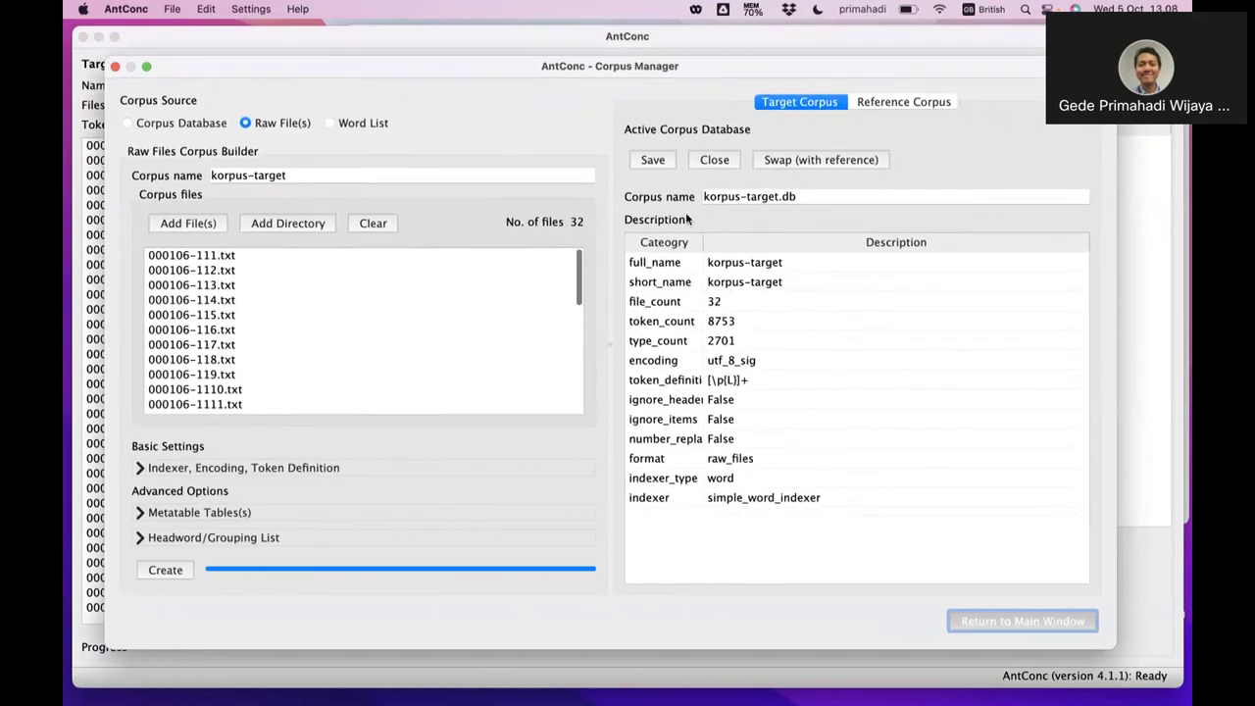
- Switch to building the reference corpus, clear the previous file list, and rename the corpus korpus-acuan
click(902, 103)
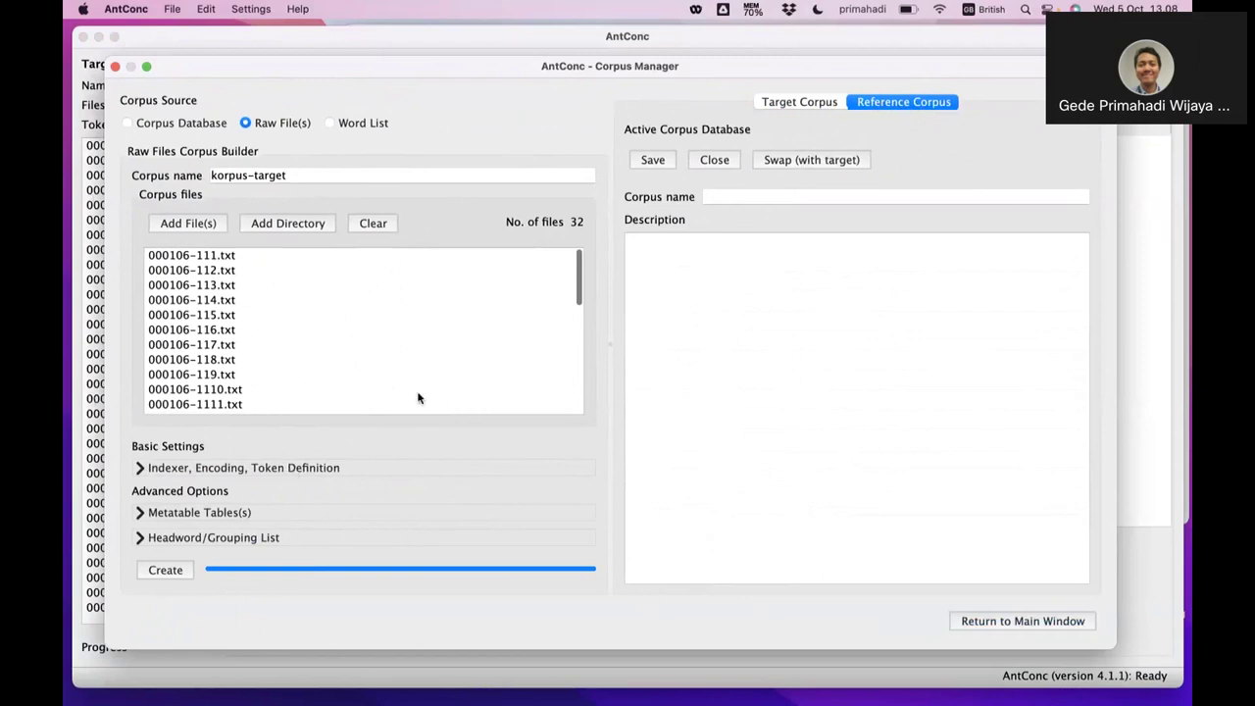
click(382, 232)
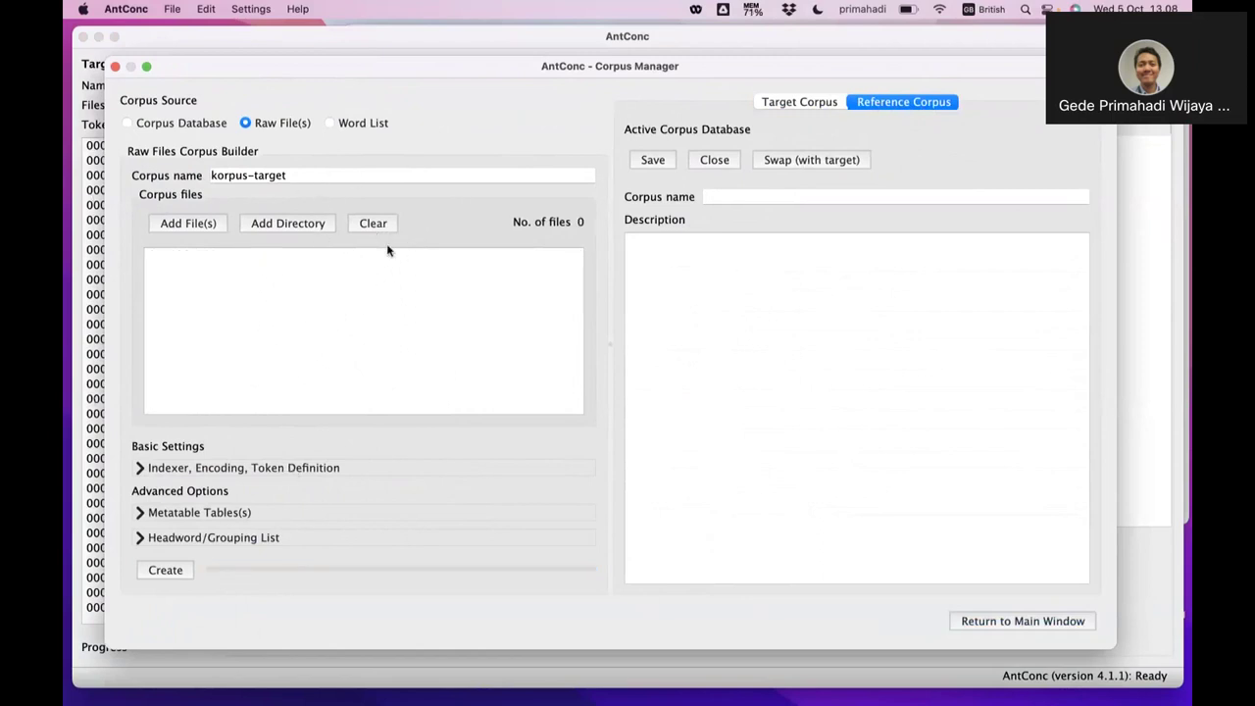
drag(295, 175, 257, 174)
text(acuan)
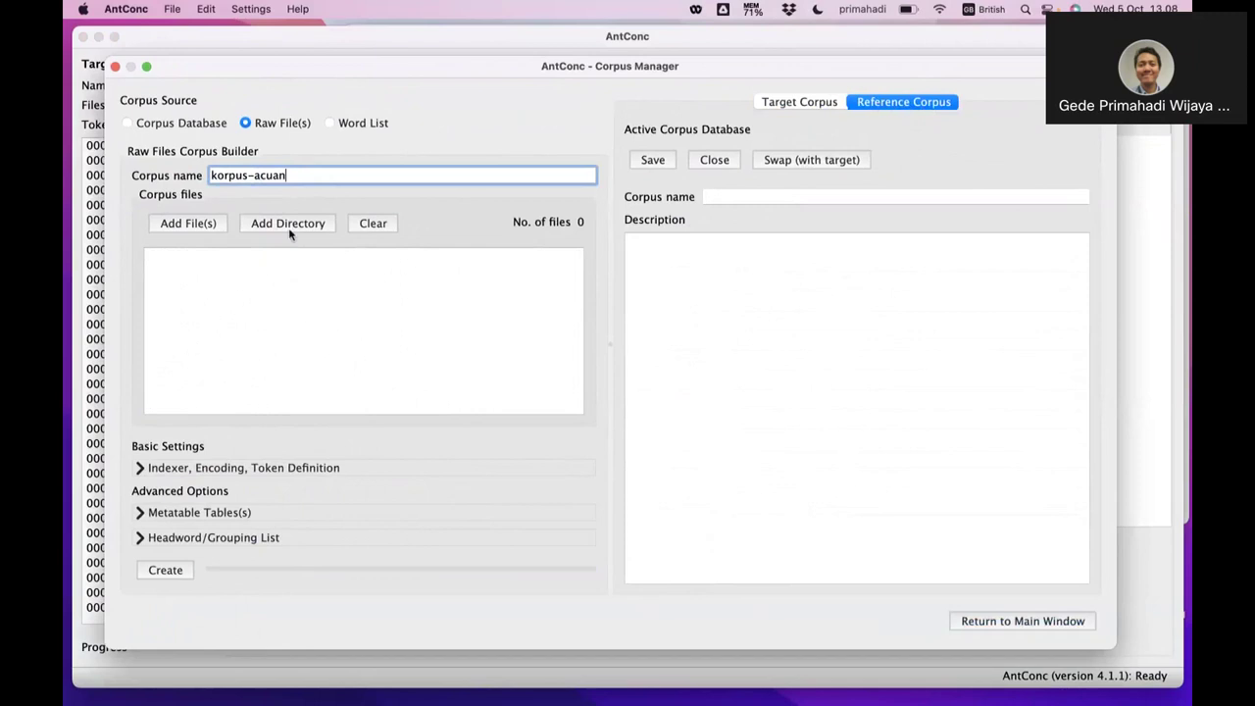
- Add the directory of 2010 newspaper text files from antconc-tuts to korpus-acuan and create the reference corpus
click(289, 225)
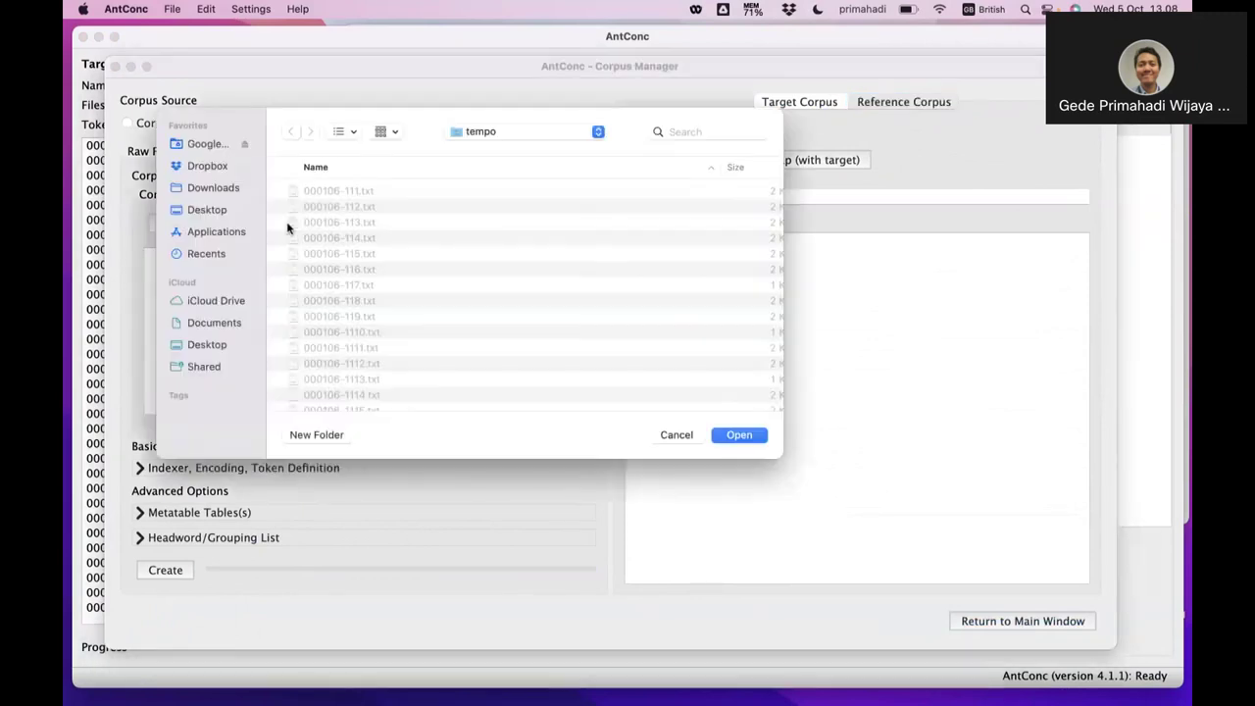
click(481, 134)
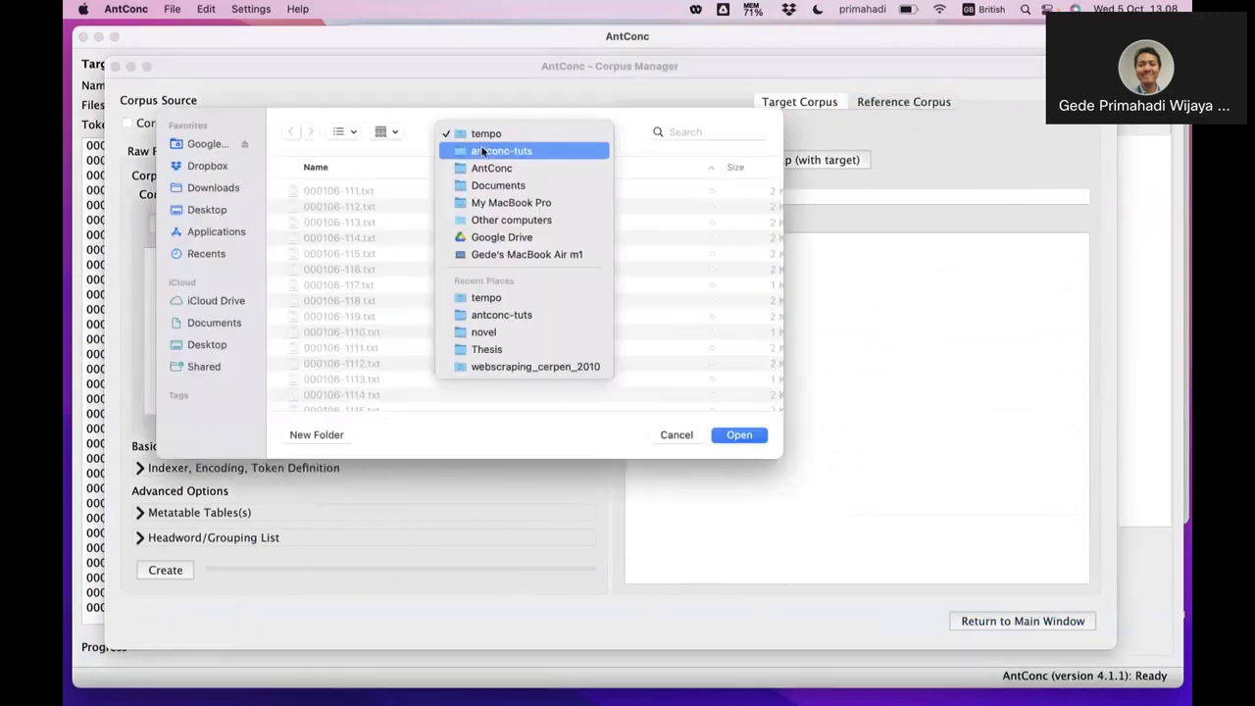
click(481, 150)
scroll(433, 345, down, 5)
scroll(432, 345, down, 15)
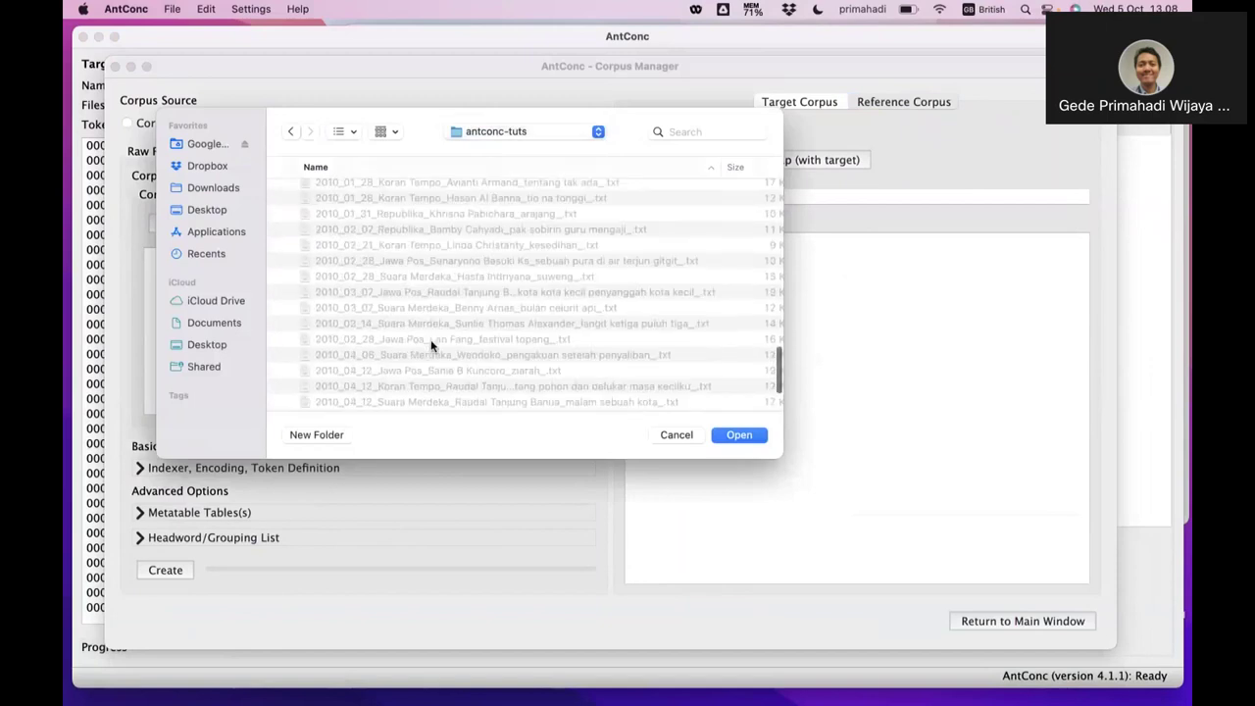
click(410, 307)
click(738, 434)
click(161, 572)
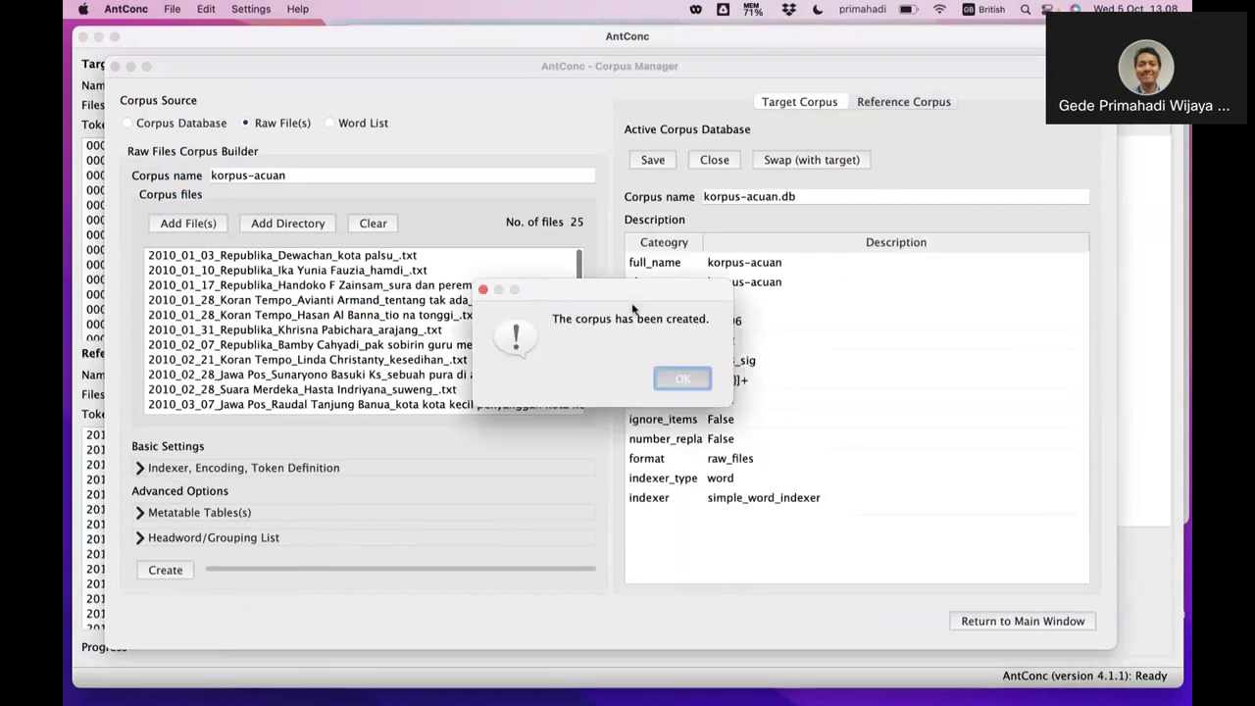
click(666, 385)
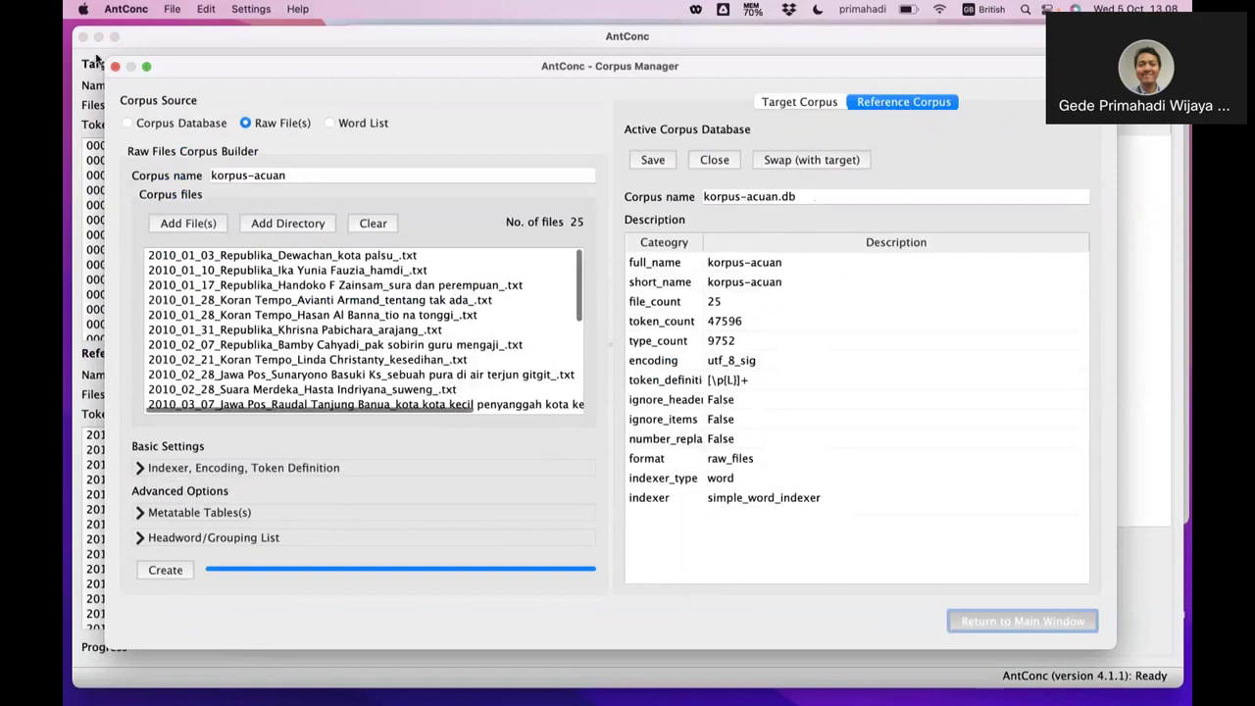
- Return to the main window and generate the keyword list comparing the target corpus with the reference corpus
drag(104, 61, 419, 64)
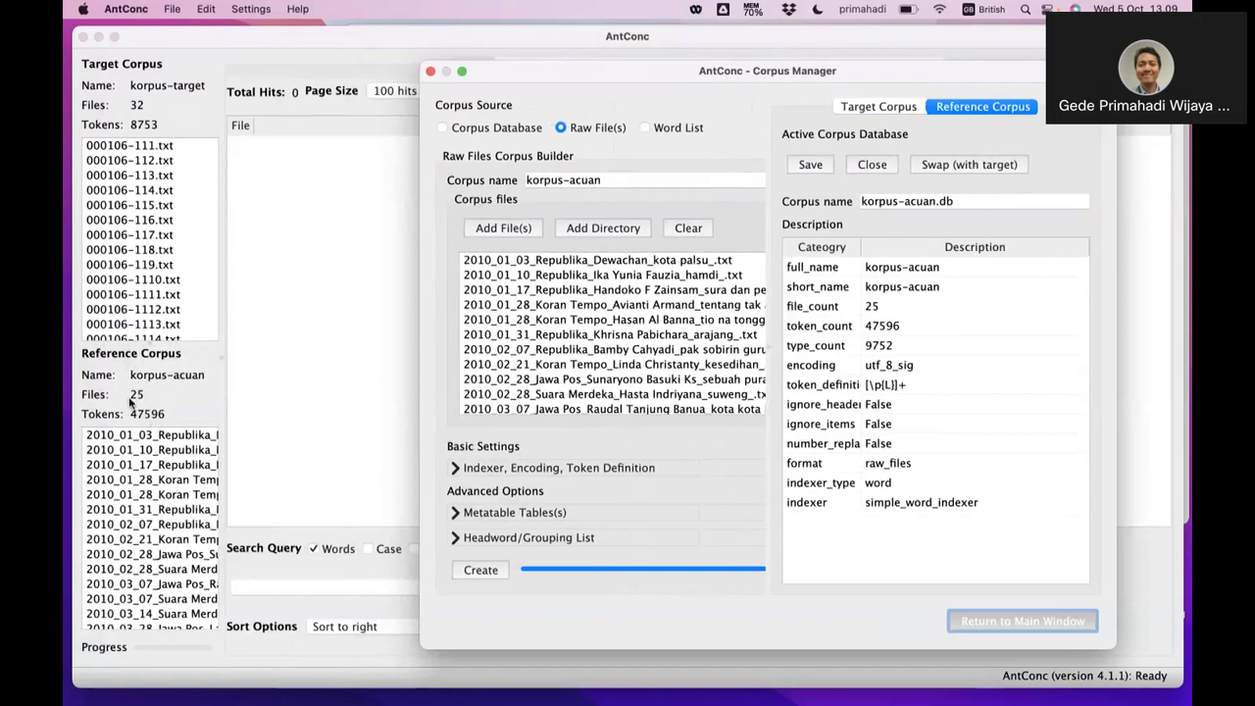
drag(421, 61, 219, 56)
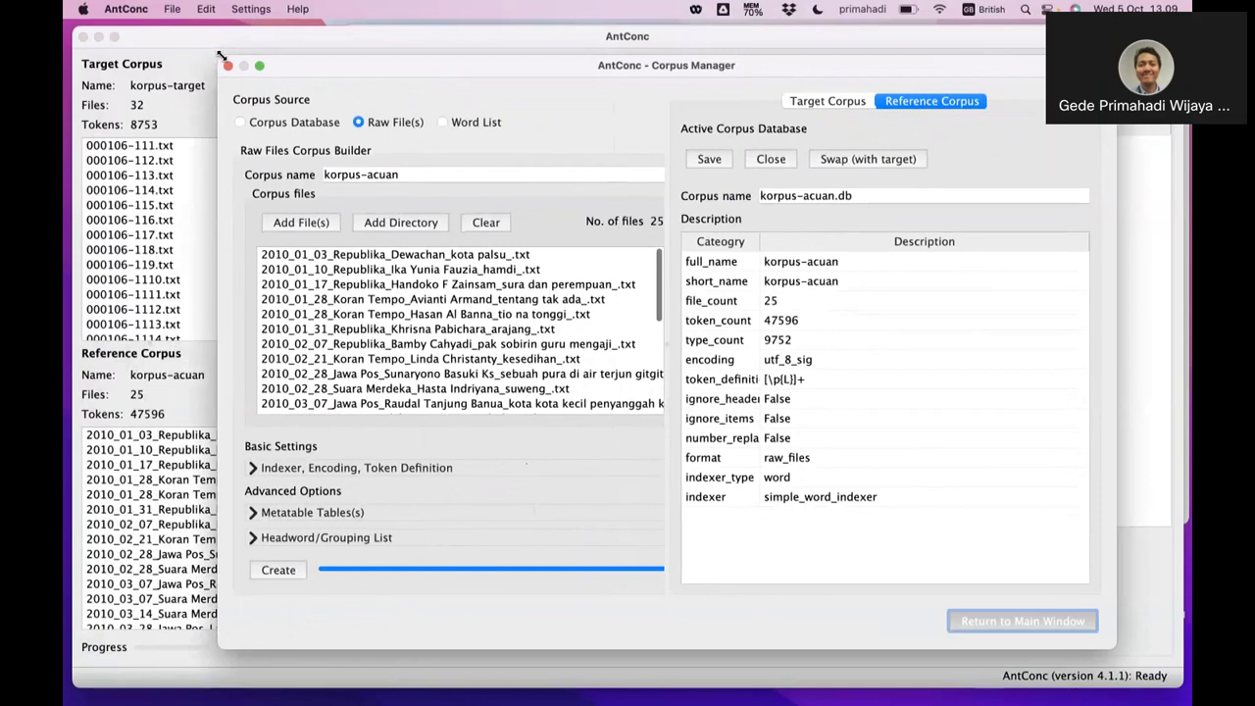
click(1011, 622)
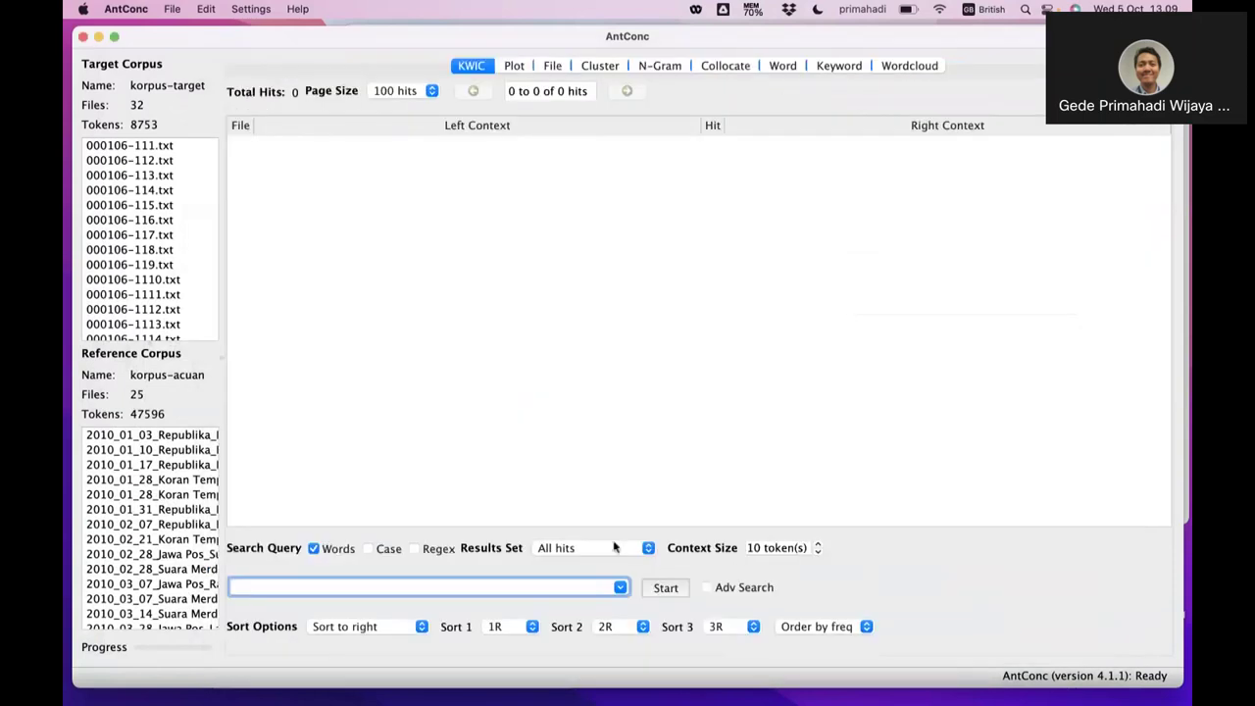
click(841, 69)
click(666, 586)
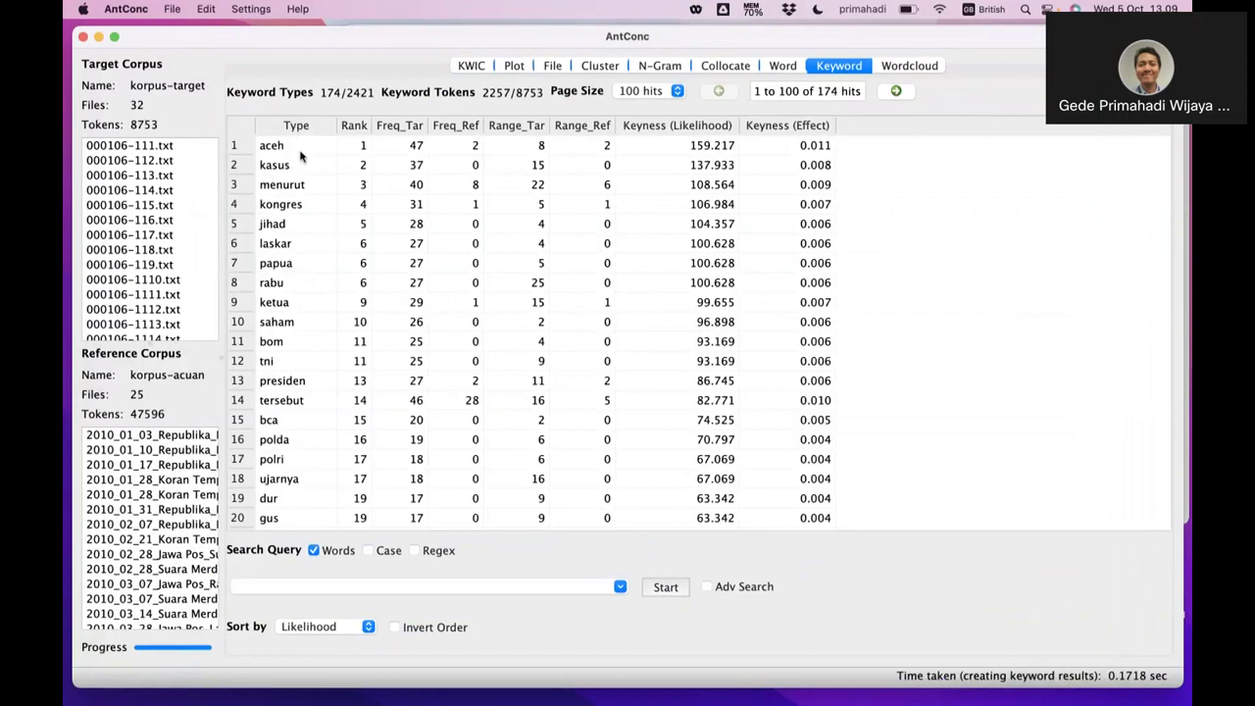
- Examine the ranked keyword list with its target and reference frequencies, ranges, and keyness values
scroll(290, 432, down, 5)
scroll(290, 432, up, 5)
scroll(689, 338, down, 15)
scroll(691, 336, down, 5)
scroll(690, 339, up, 20)
scroll(290, 461, down, 3)
scroll(290, 461, down, 2)
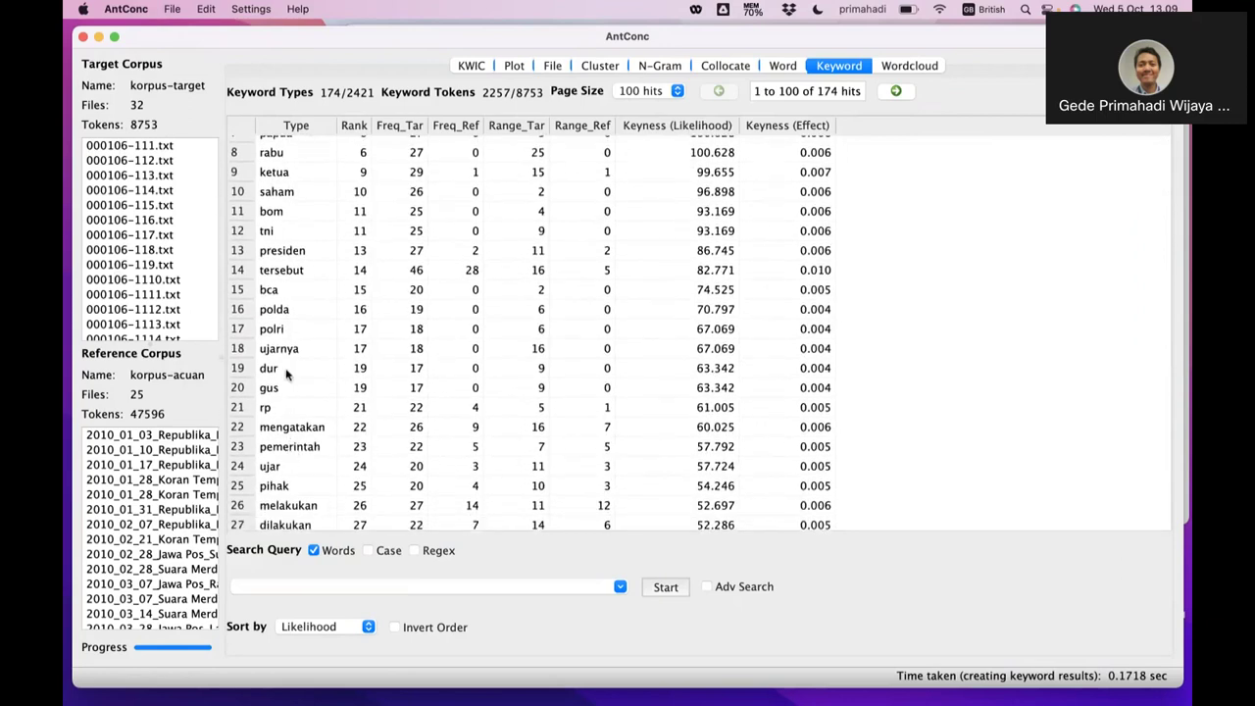
scroll(296, 466, down, 2)
scroll(294, 469, up, 5)
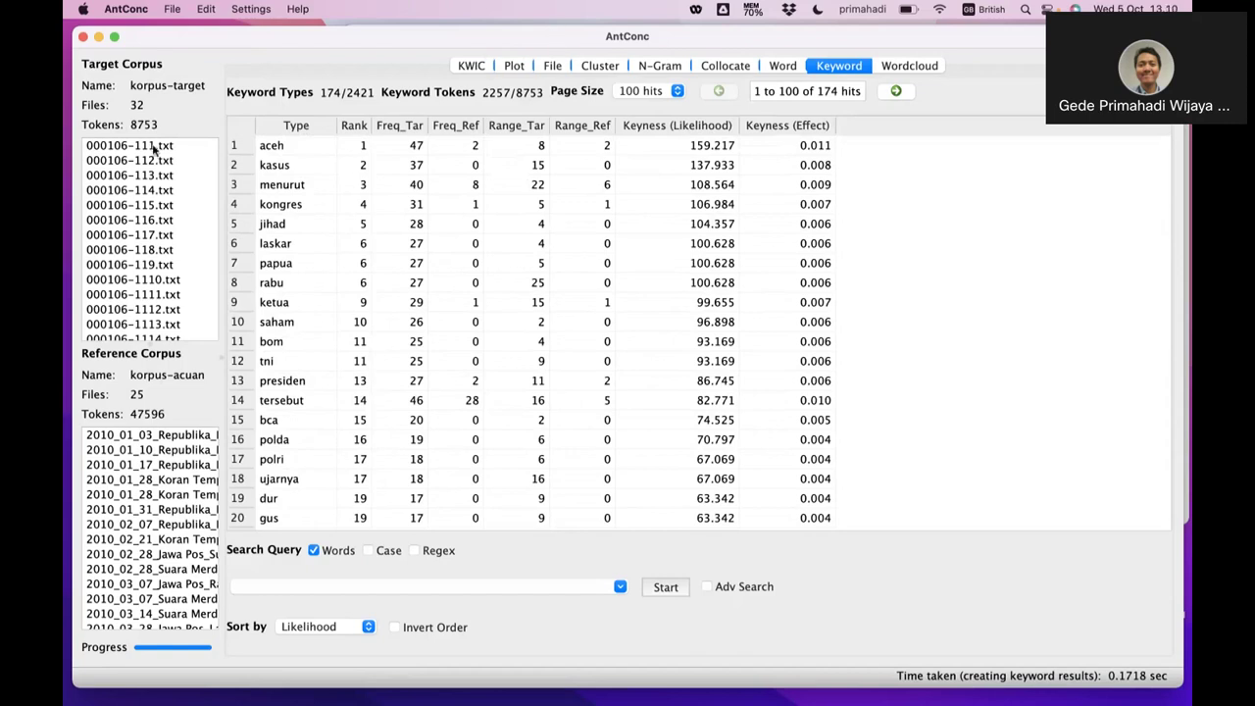
- Open the tool settings and show the Keyword category with its likelihood and effect size measures
click(245, 9)
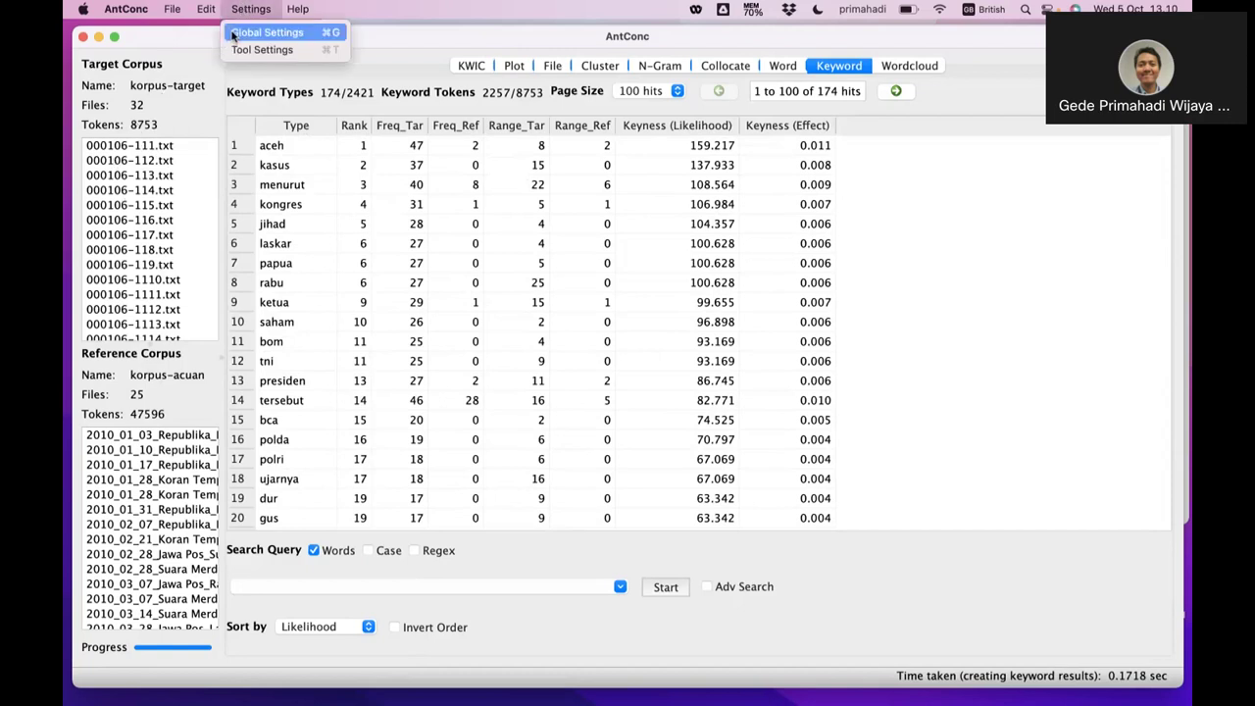
click(175, 56)
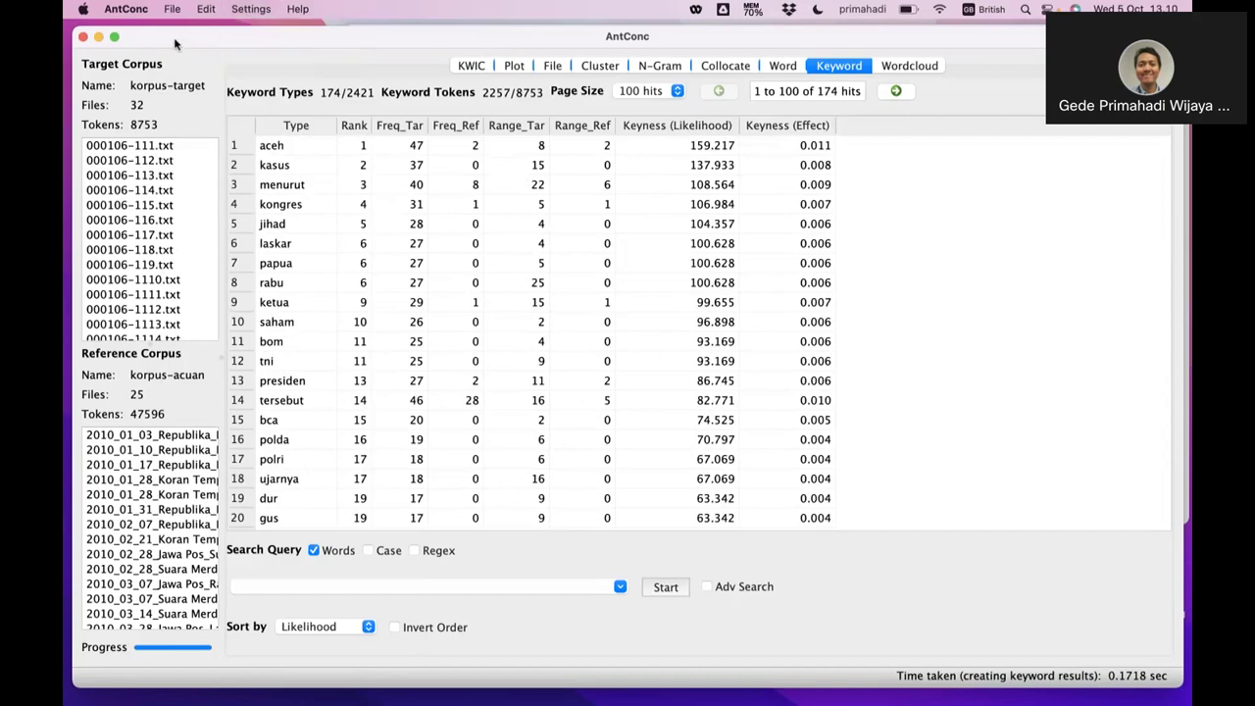
click(249, 10)
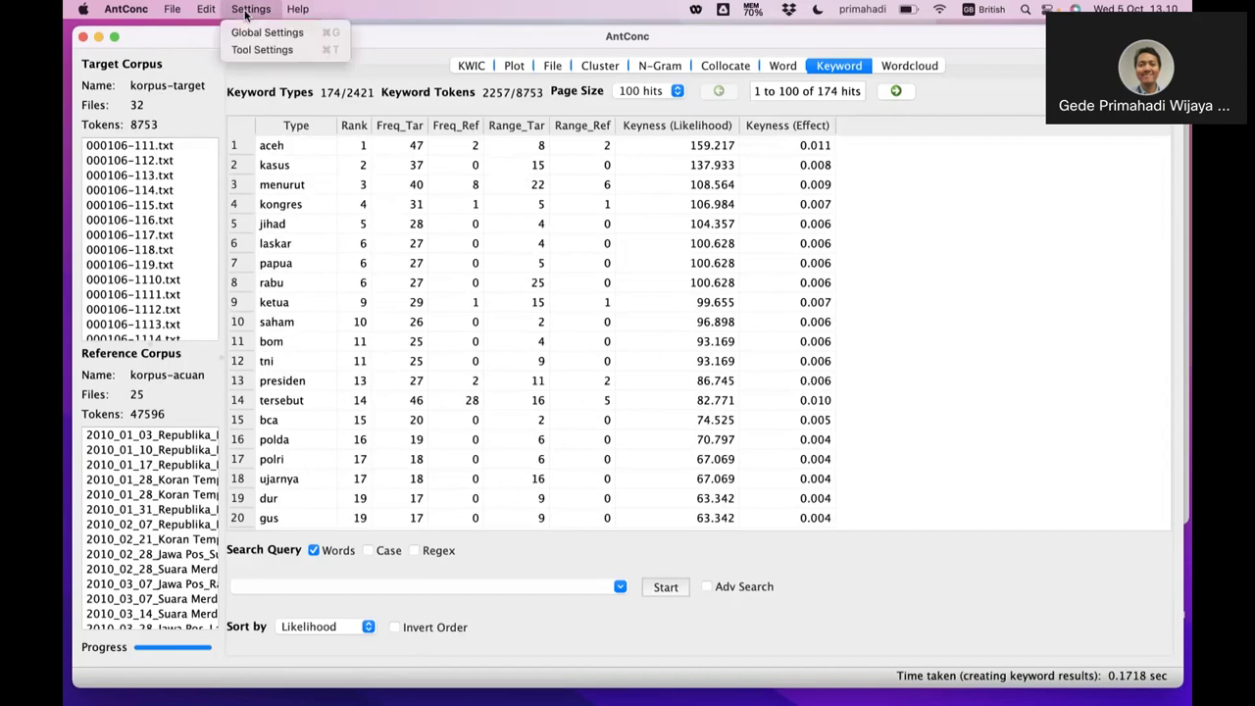
click(190, 40)
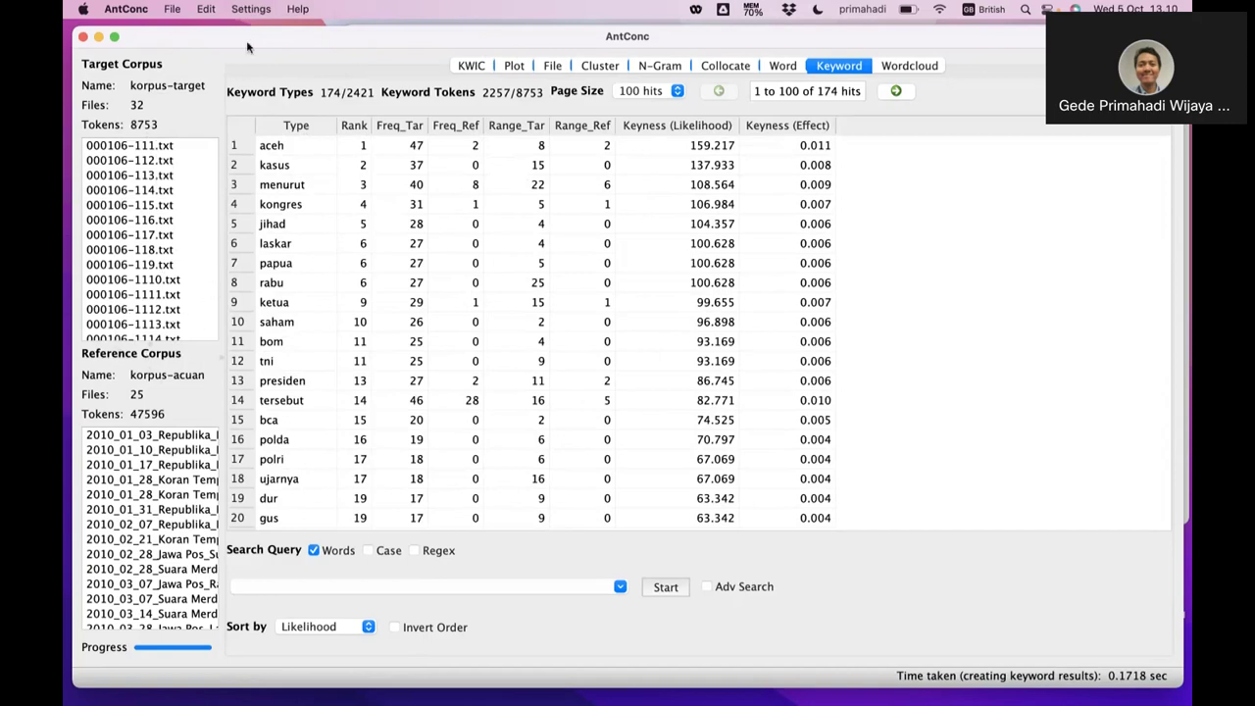
click(250, 9)
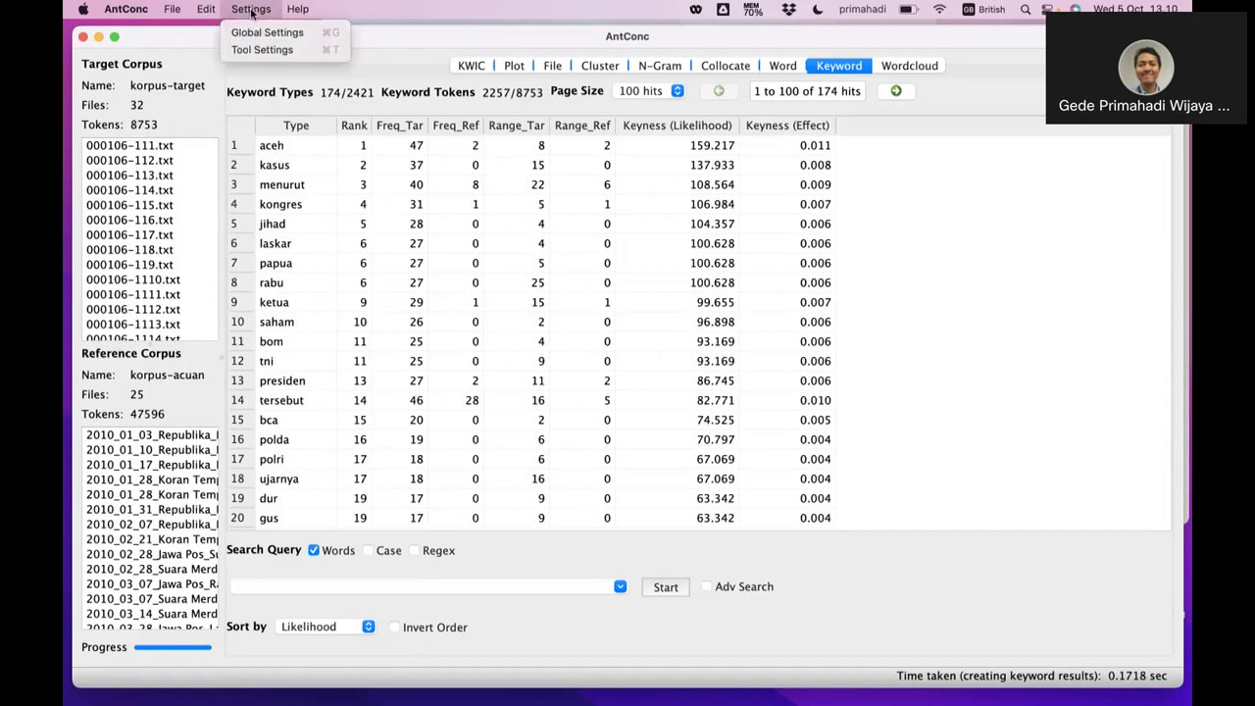
click(276, 54)
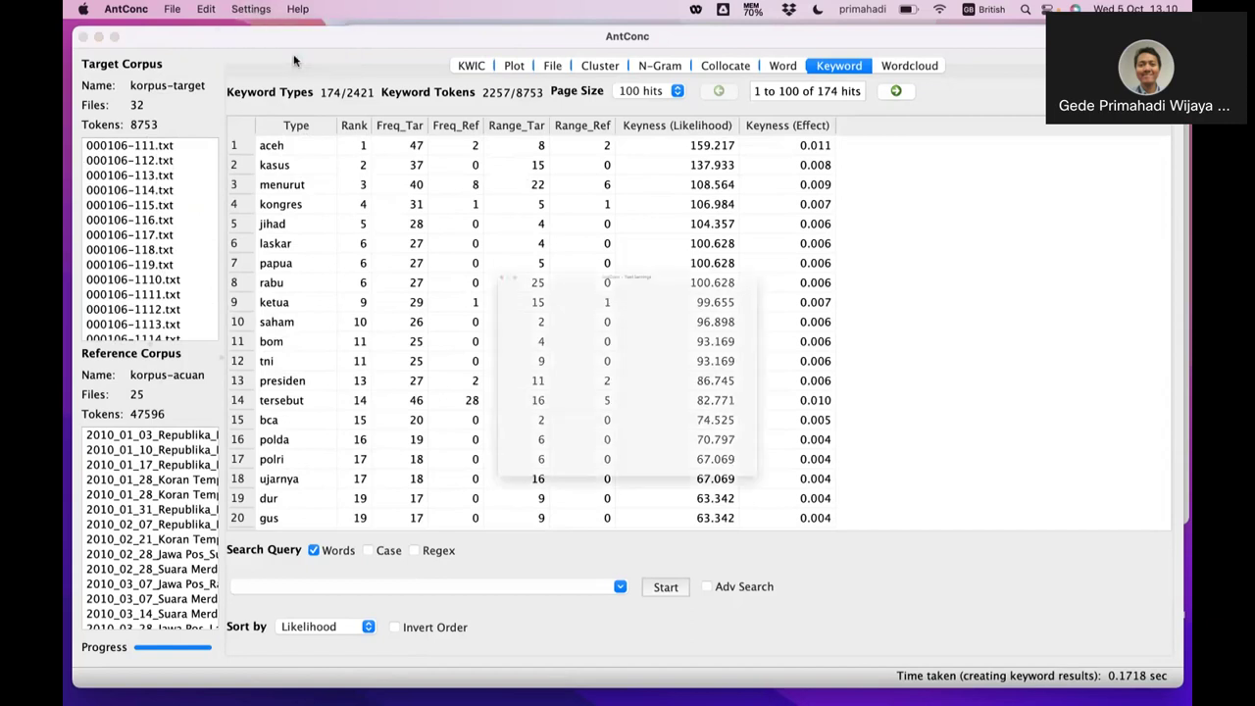
click(373, 282)
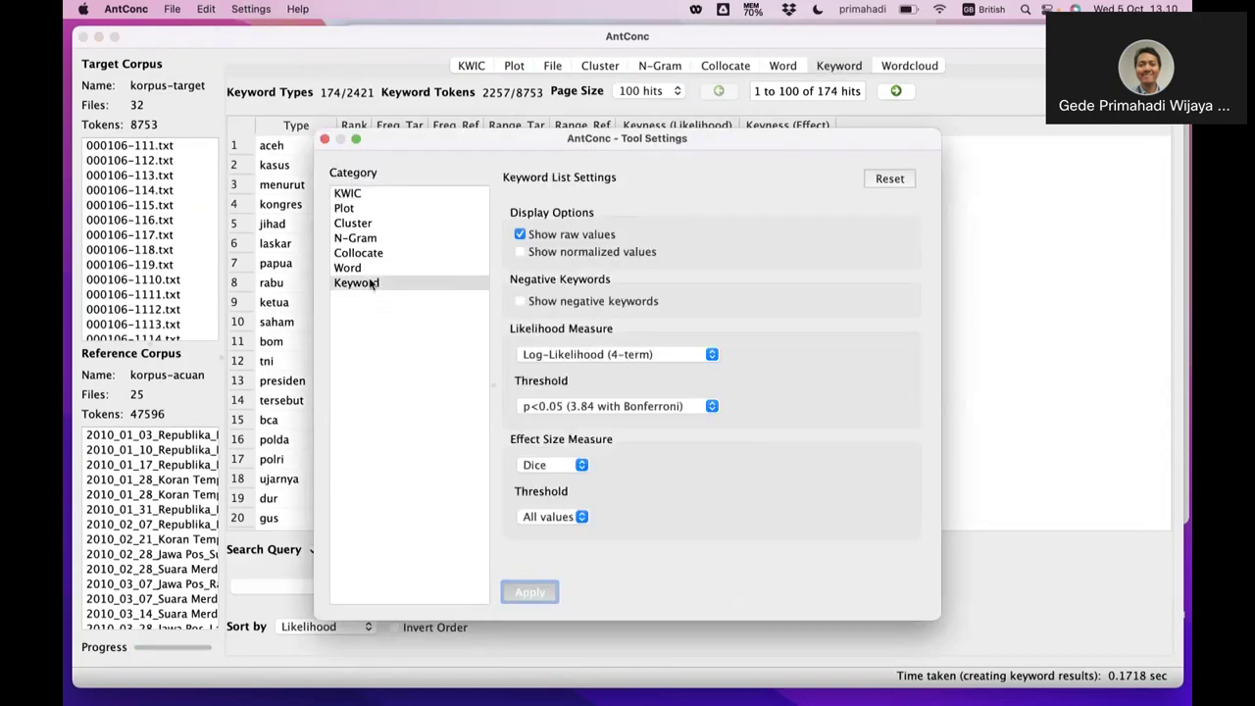
- Enable showing negative keywords in the keyword settings, apply the change, and regenerate the keyword list
click(520, 302)
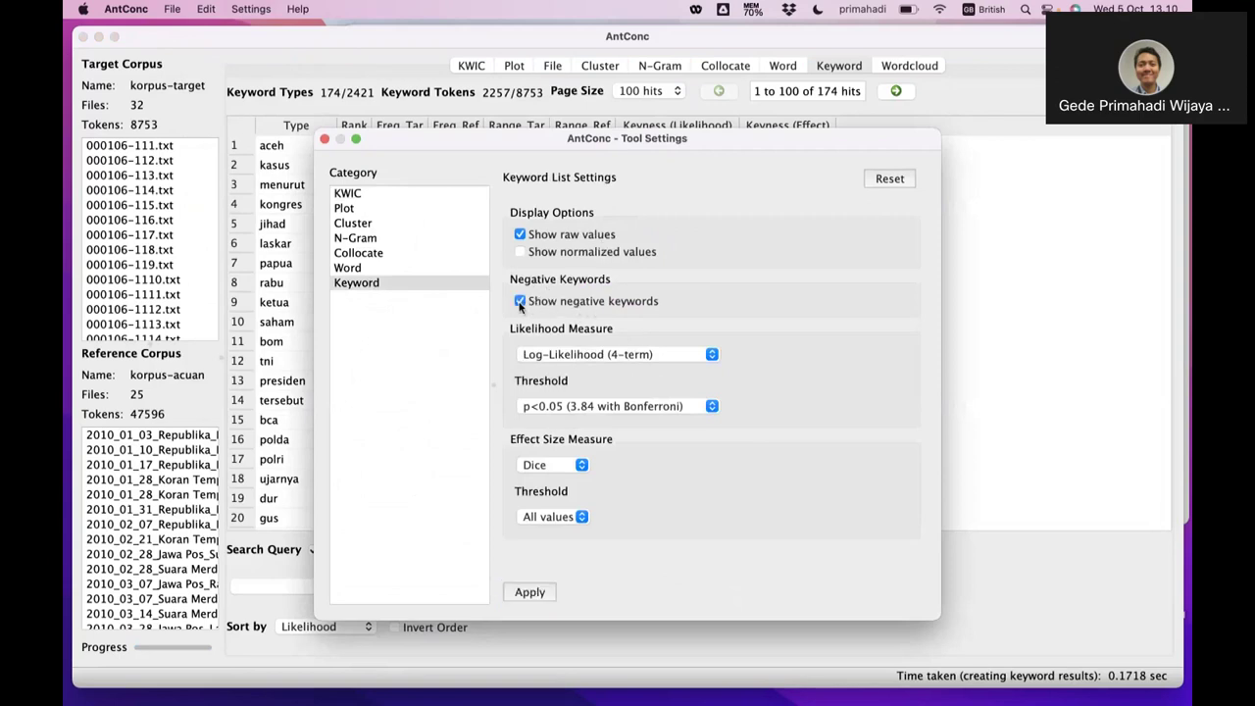
click(537, 597)
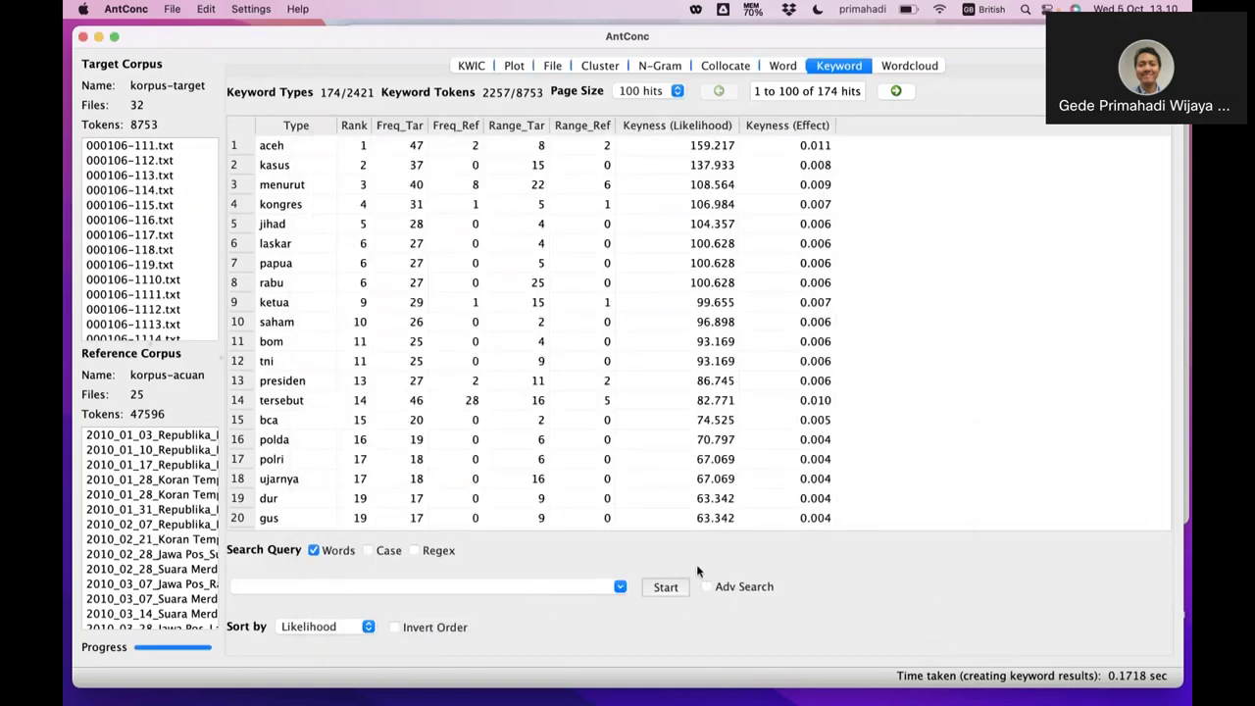
click(666, 589)
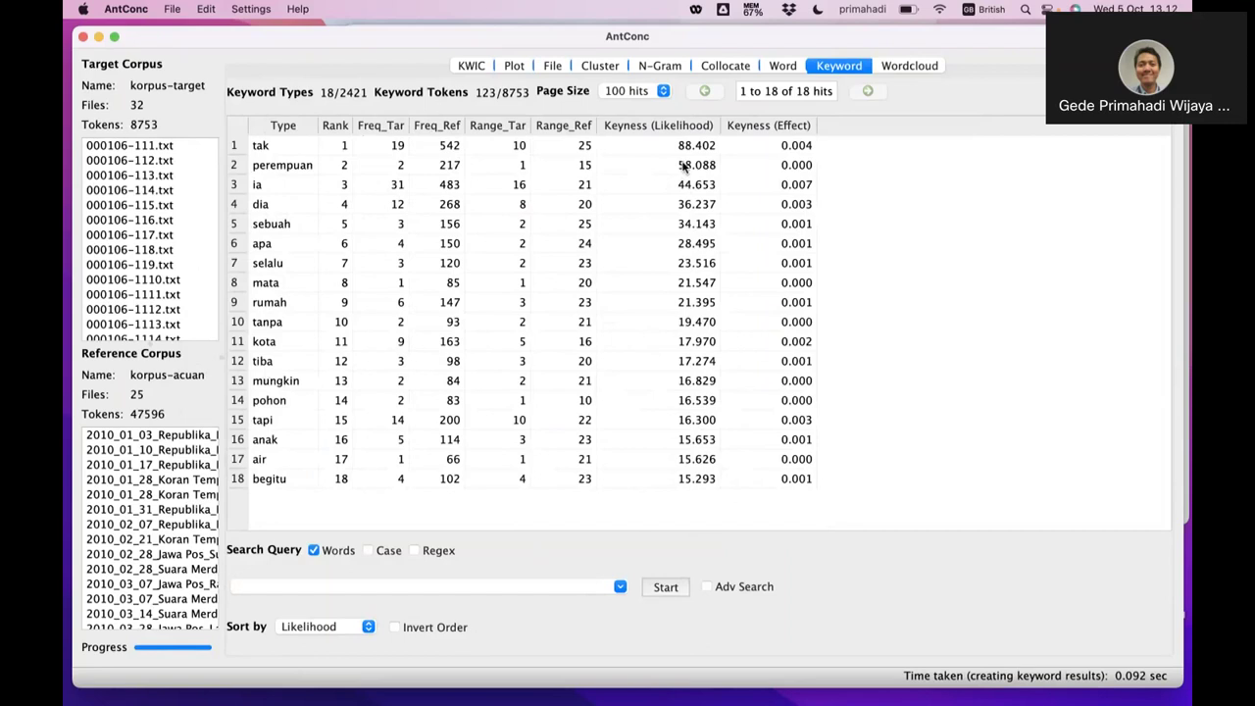
- Switch to AntConc 3.5.9 and place its window beside the negative keyword list to compare the keyness values
key(super+Tab)
key(super+Tab)
key(super+Tab)
key(super+Tab)
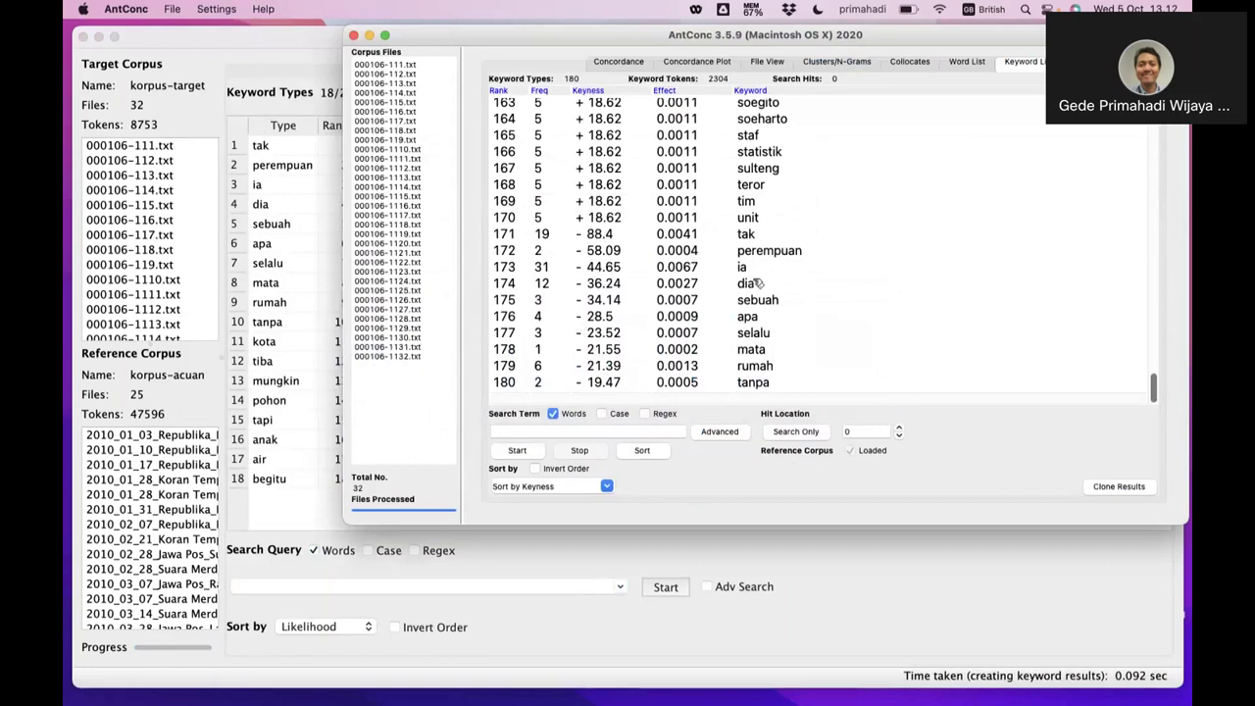
drag(428, 41, 867, 79)
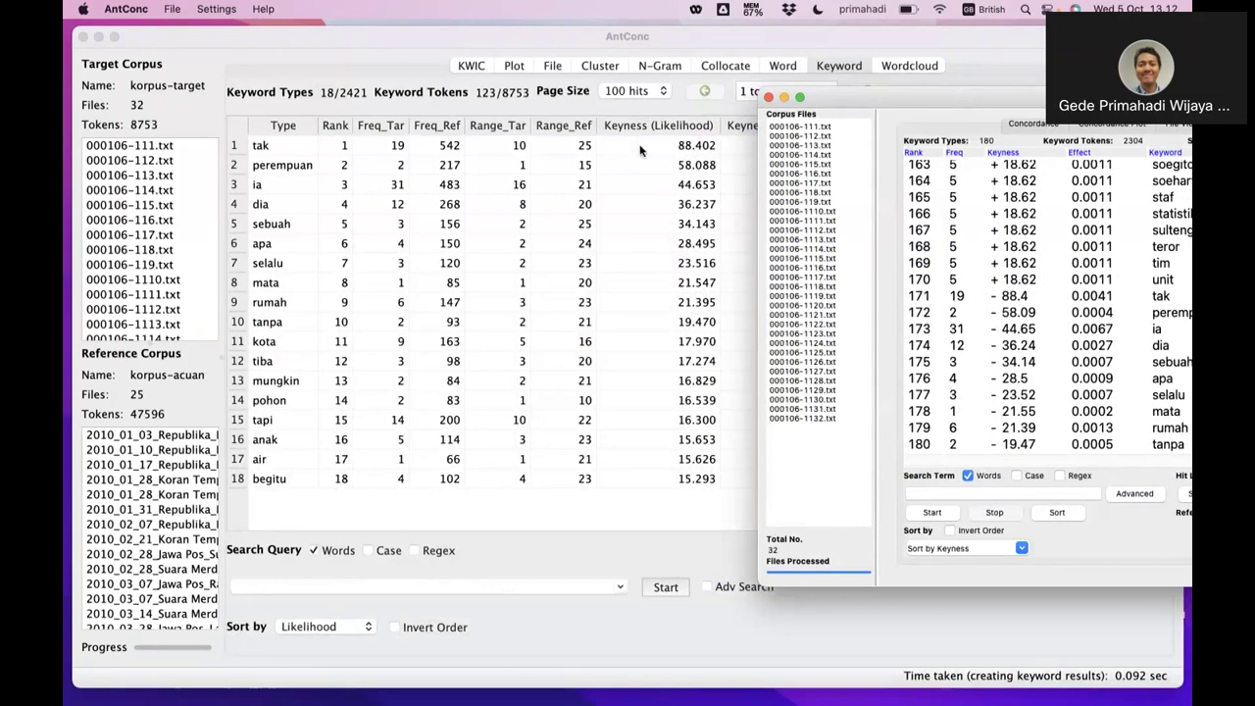
drag(953, 99, 918, 95)
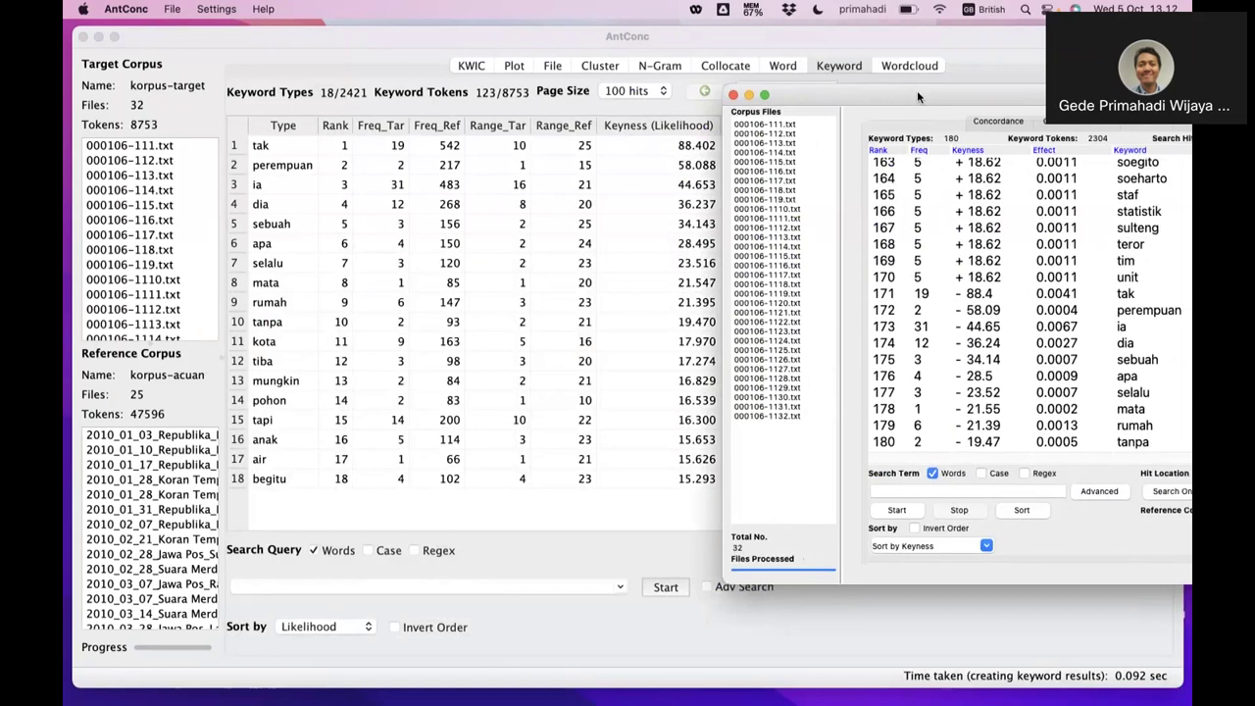
drag(918, 93, 932, 93)
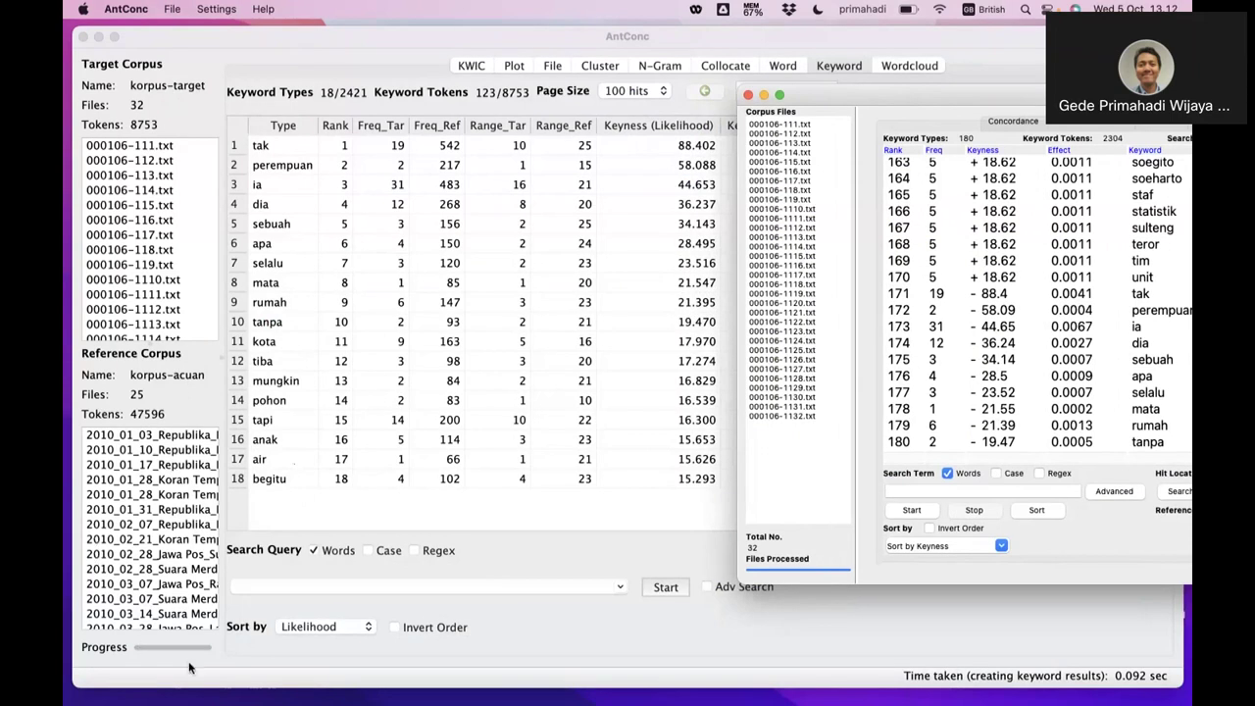
- Bring the full AntConc 3.5.9 keyword list into view to examine its signed keyness values, and return to the newer AntConc window
drag(987, 104, 534, 126)
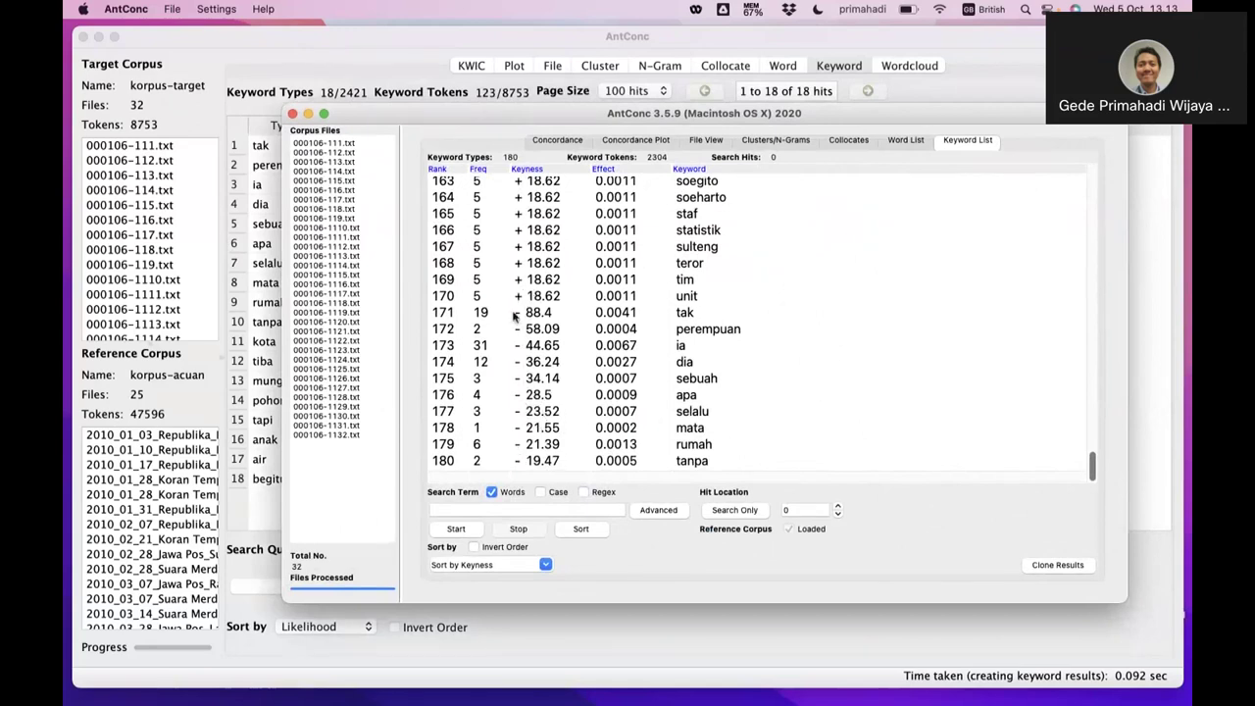
drag(447, 117, 493, 49)
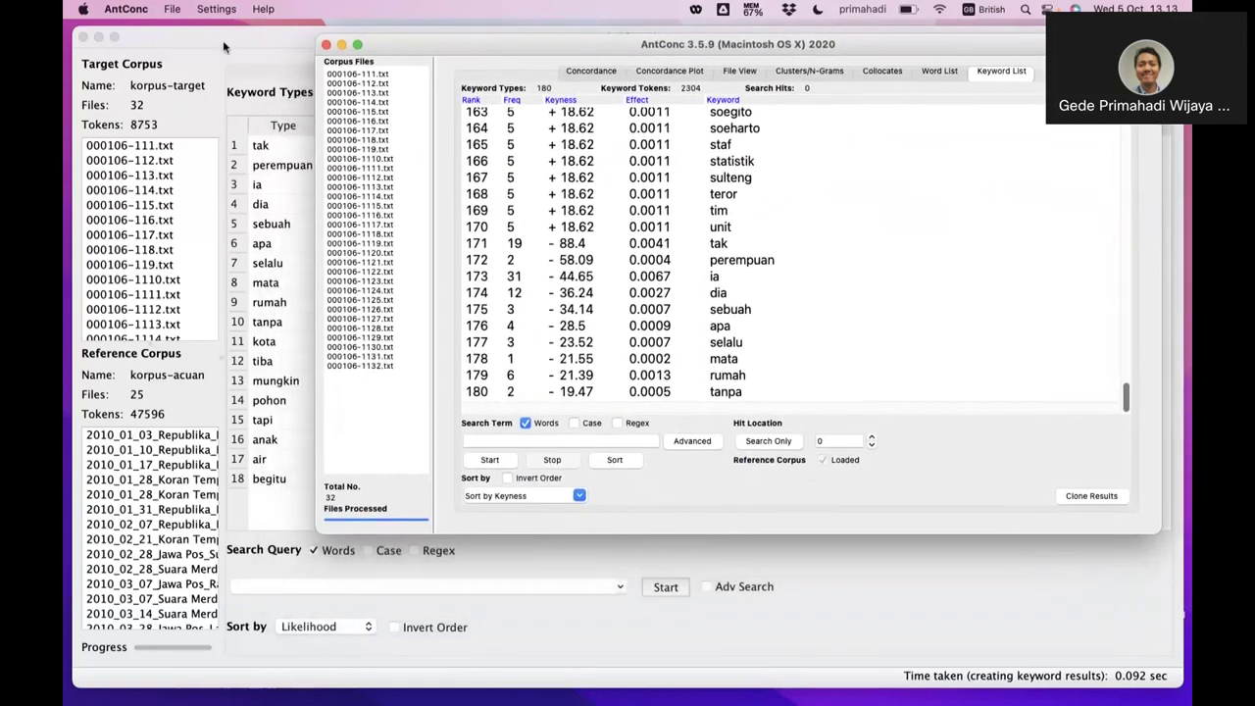
click(223, 40)
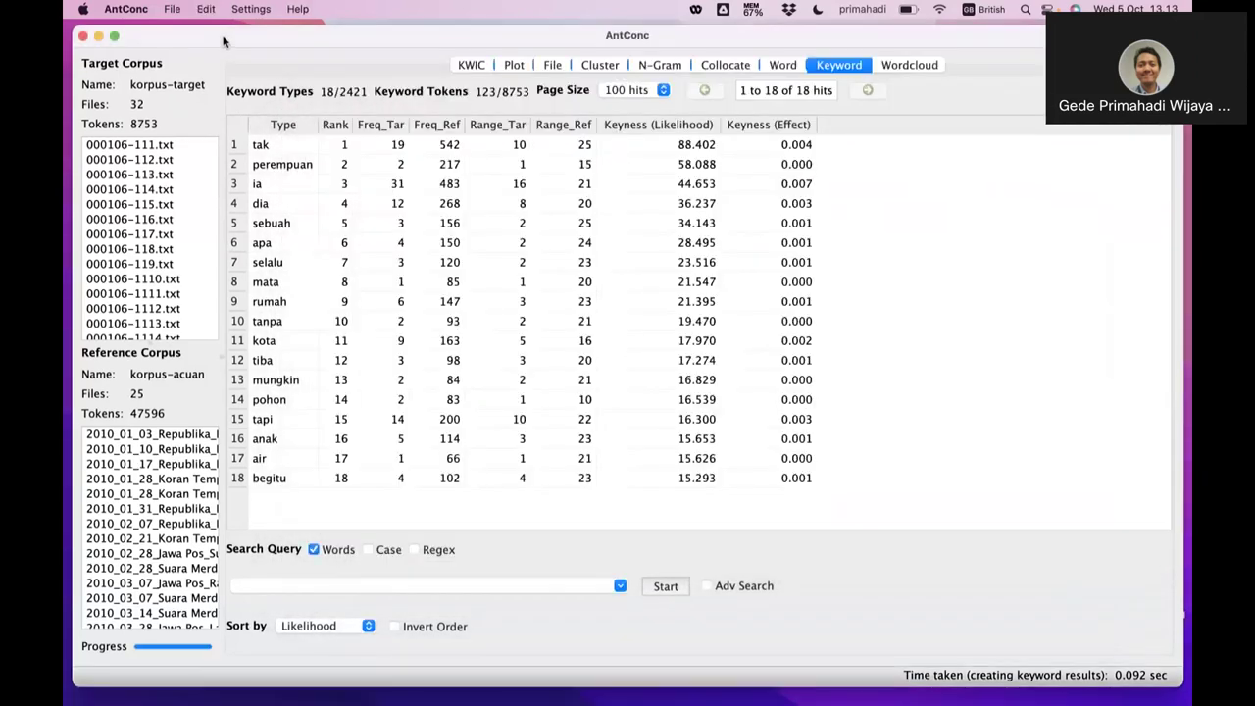